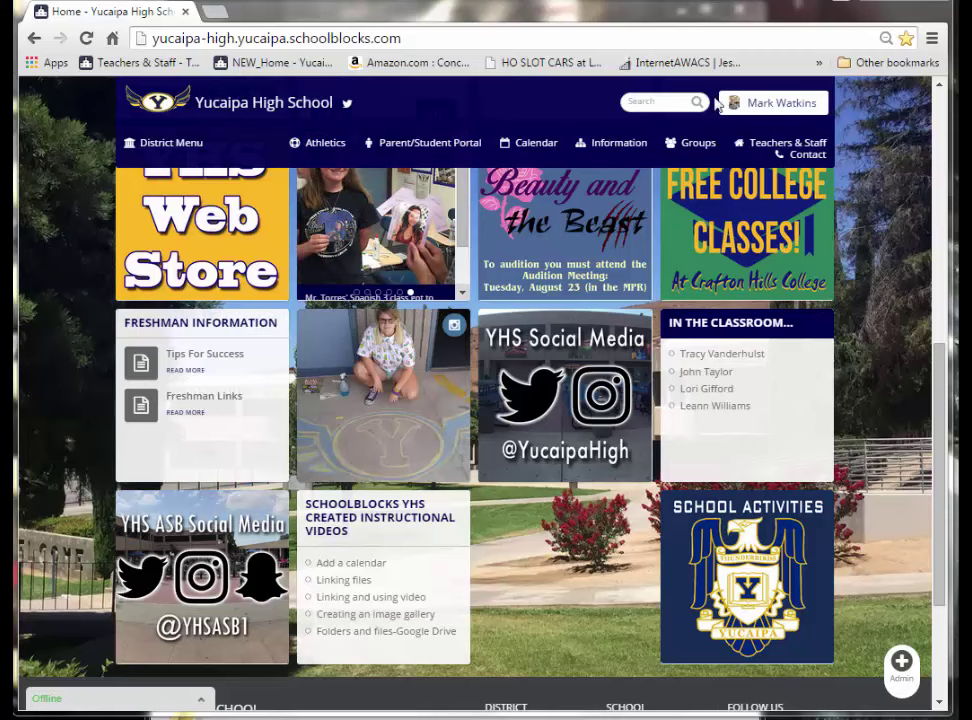
# - Open the Teachers & Staff directory and scroll down through the staff cards to the W section
pyautogui.click(762, 148)
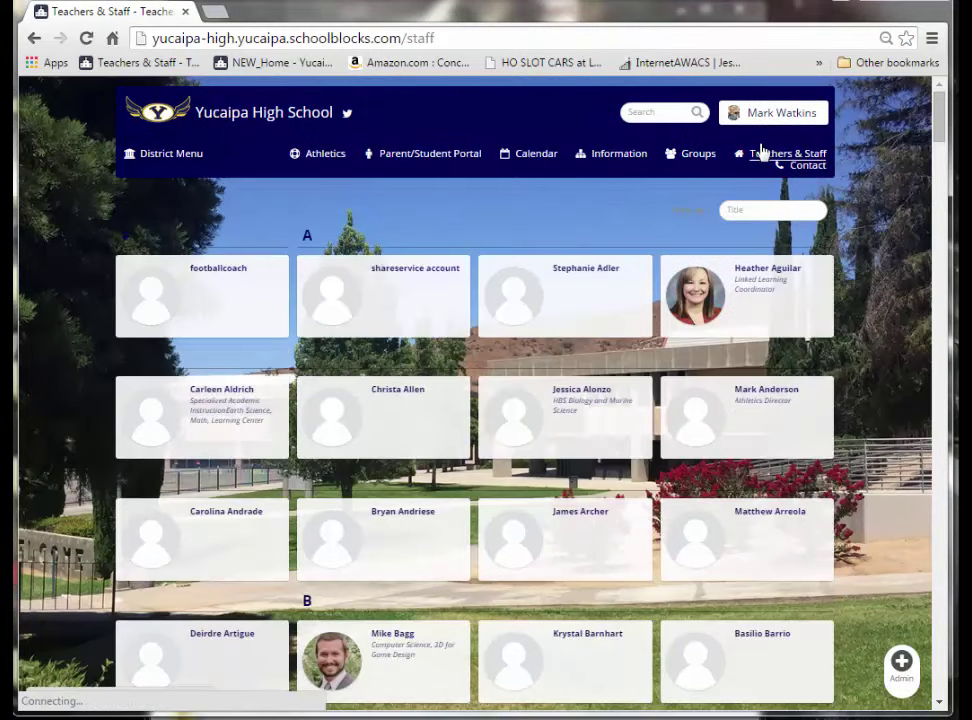
pyautogui.moveTo(937, 121); pyautogui.dragTo(941, 197)
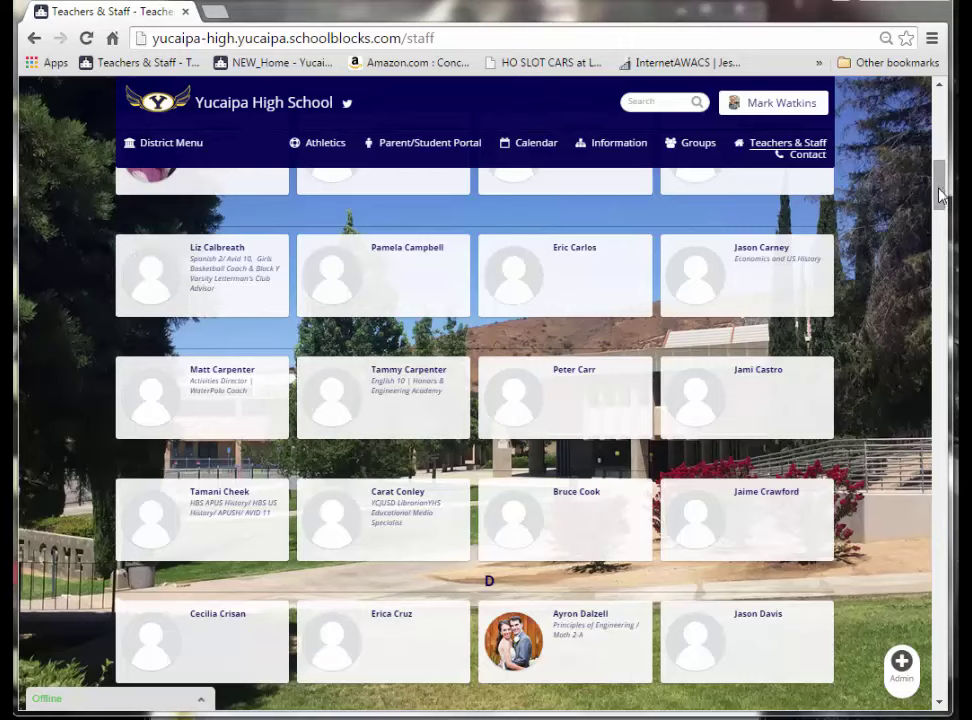
pyautogui.moveTo(936, 192); pyautogui.dragTo(954, 309)
pyautogui.scroll(-3, 525, 510)
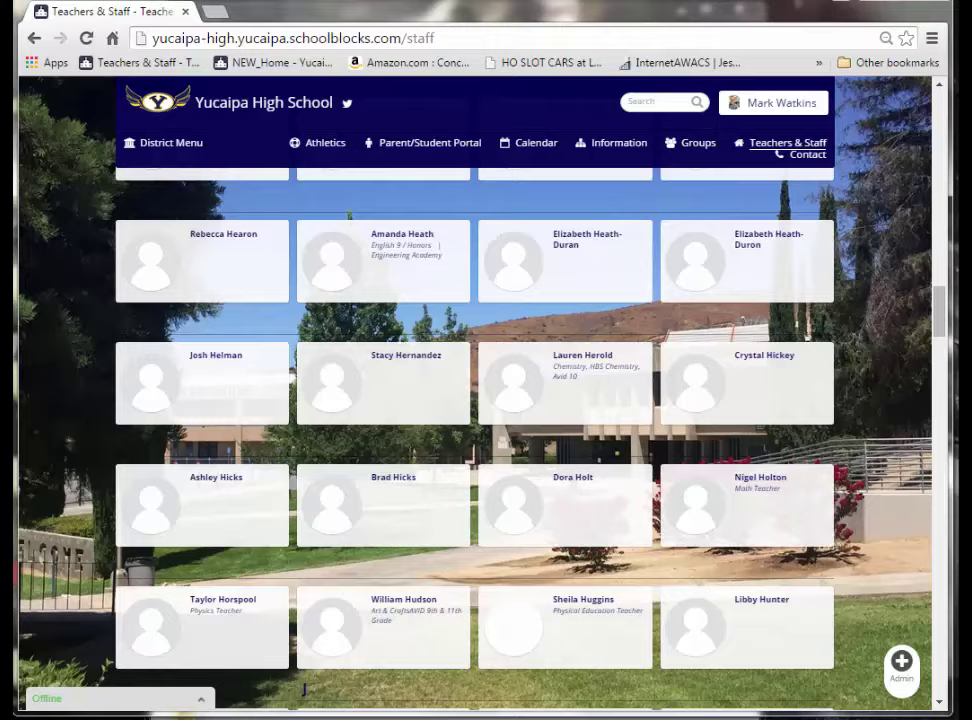
pyautogui.moveTo(943, 312); pyautogui.dragTo(950, 633)
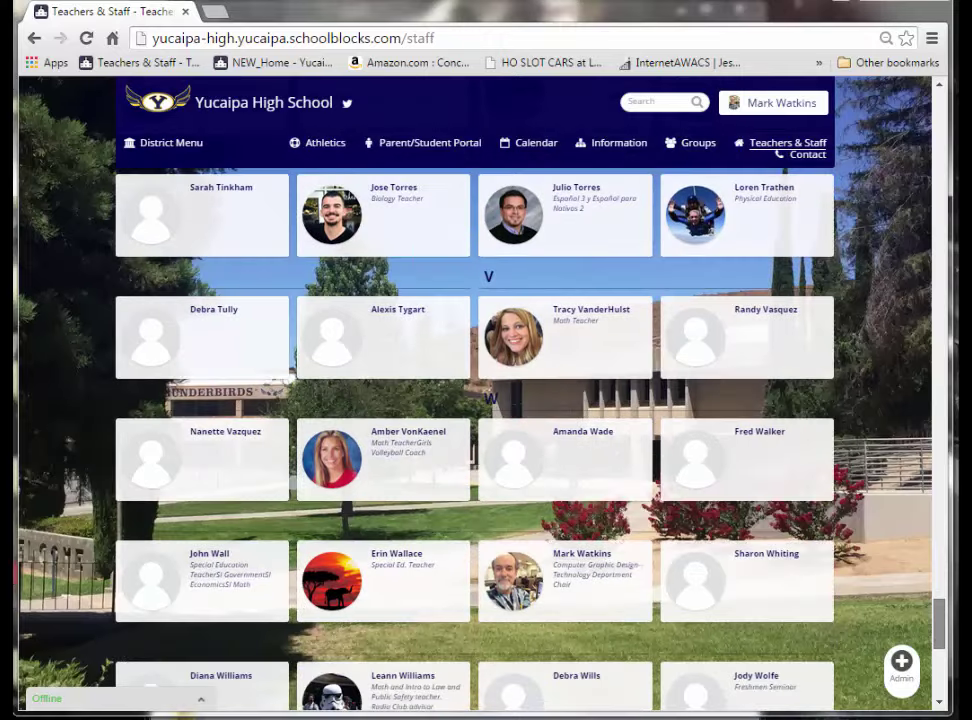
# - Open the graphic design teacher's profile, then his Computer Graphic Design 2 class page, and scroll through it
pyautogui.click(576, 560)
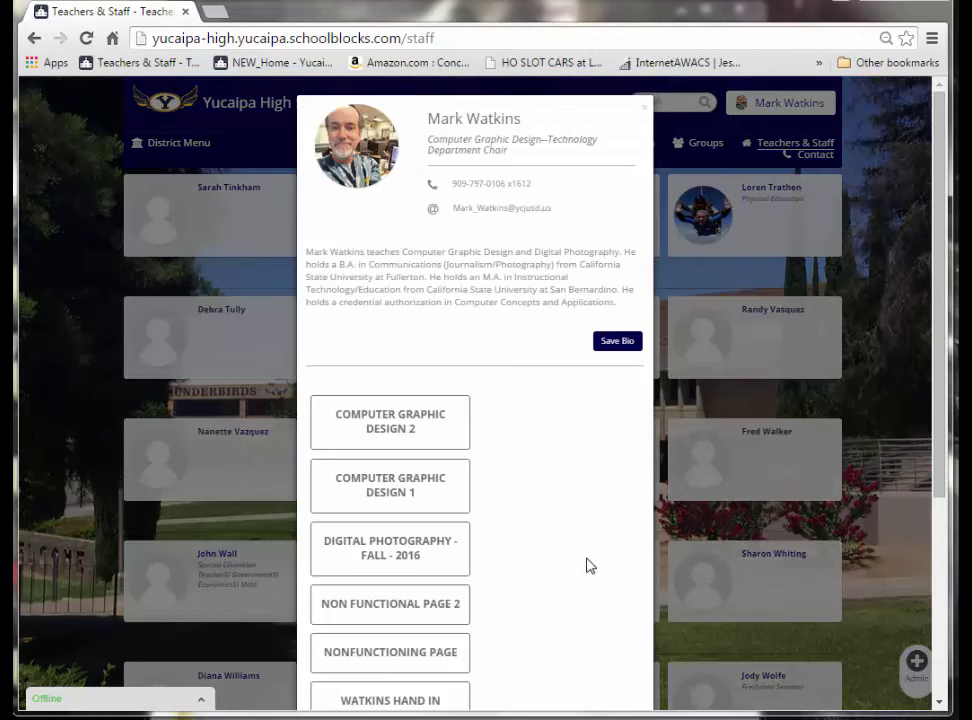
pyautogui.click(391, 432)
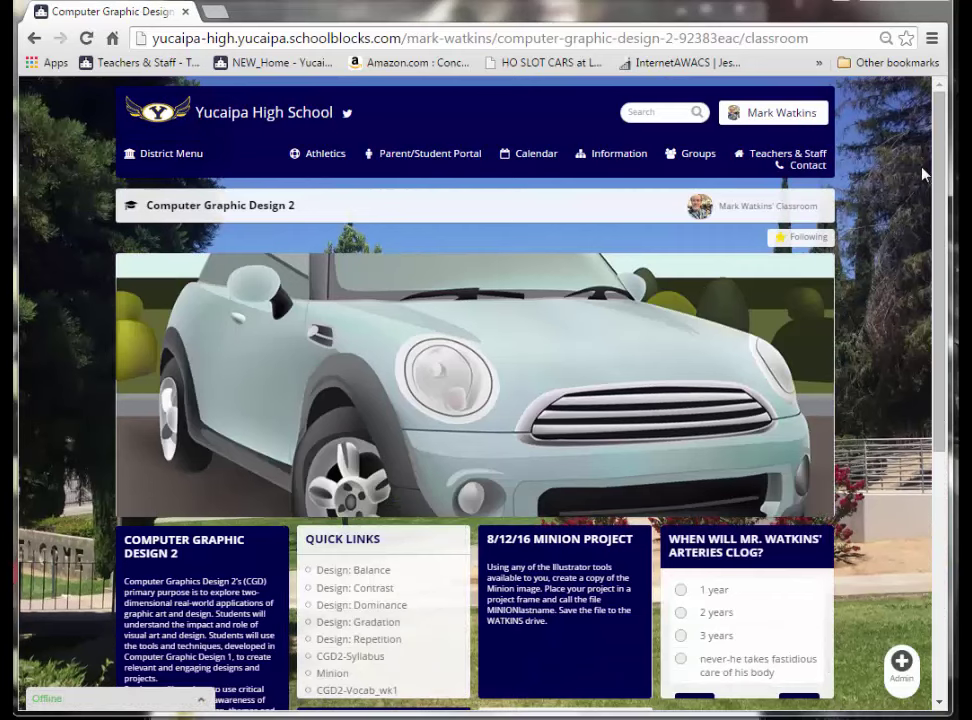
pyautogui.moveTo(944, 181); pyautogui.dragTo(952, 343)
pyautogui.scroll(-1, 952, 343)
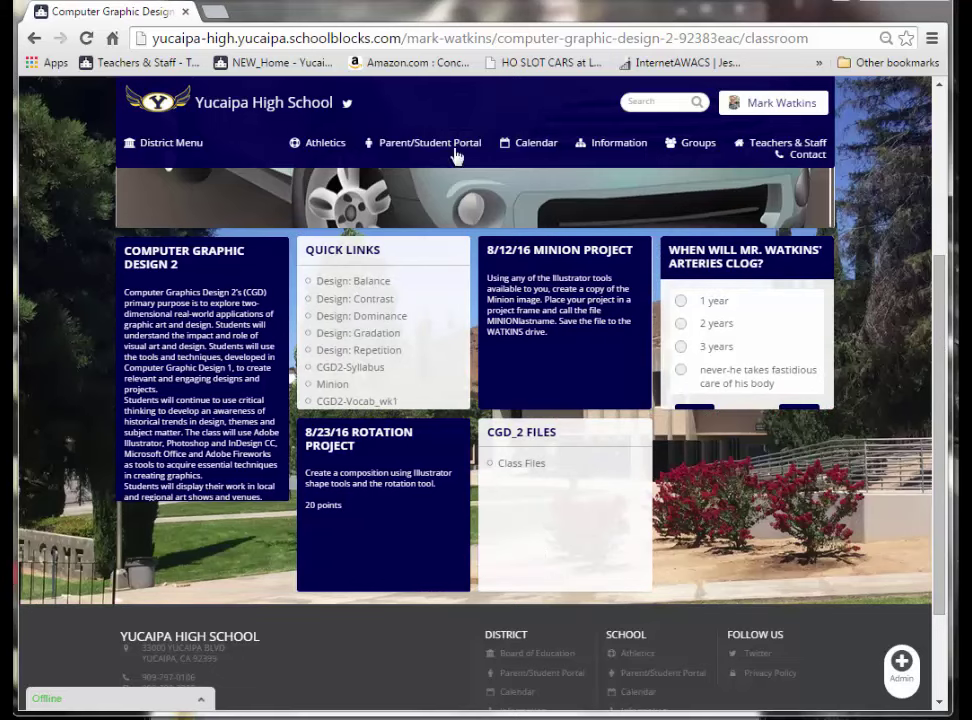
# - Load calendar.google.com in a new Chrome tab
pyautogui.click(217, 12)
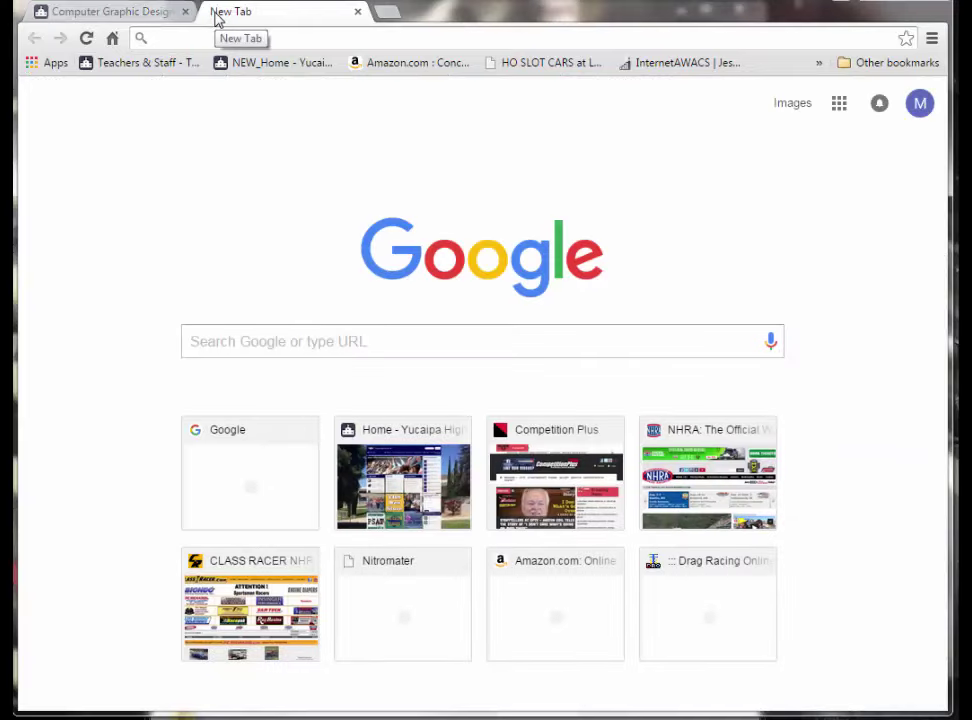
pyautogui.write('caleda')
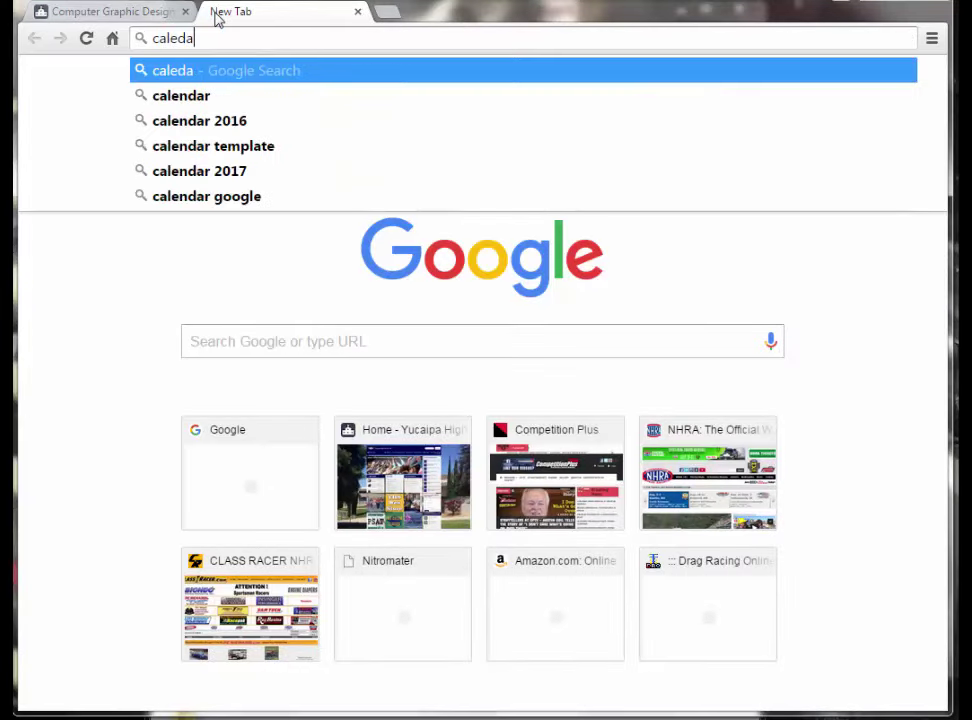
pyautogui.press('BackSpace')
pyautogui.press('BackSpace')
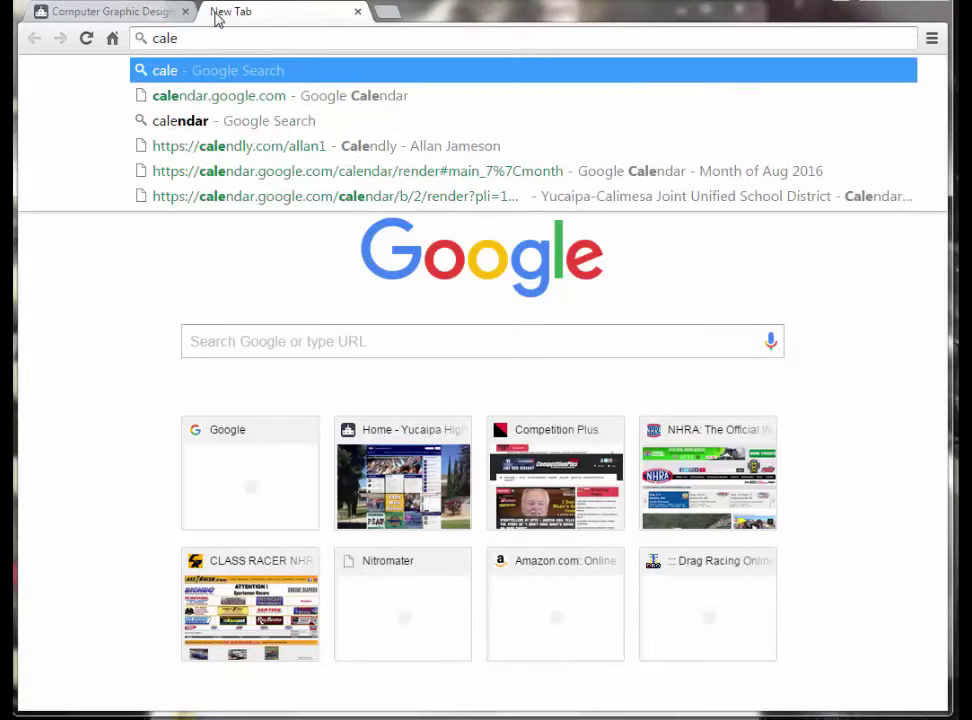
pyautogui.write('ndar')
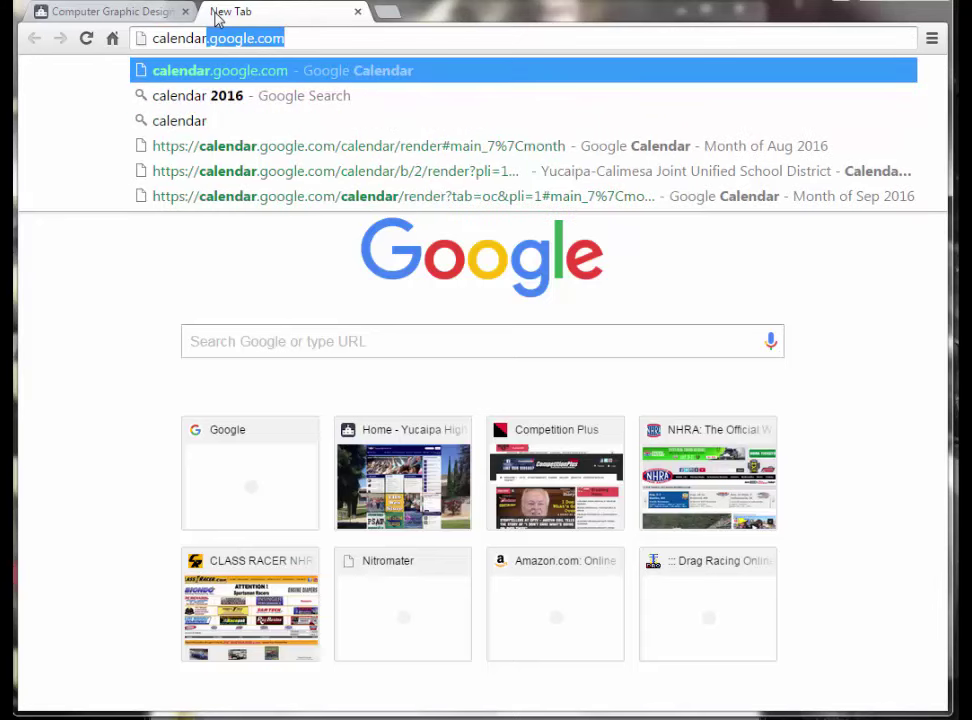
pyautogui.write('/')
pyautogui.press('BackSpace')
pyautogui.write('.')
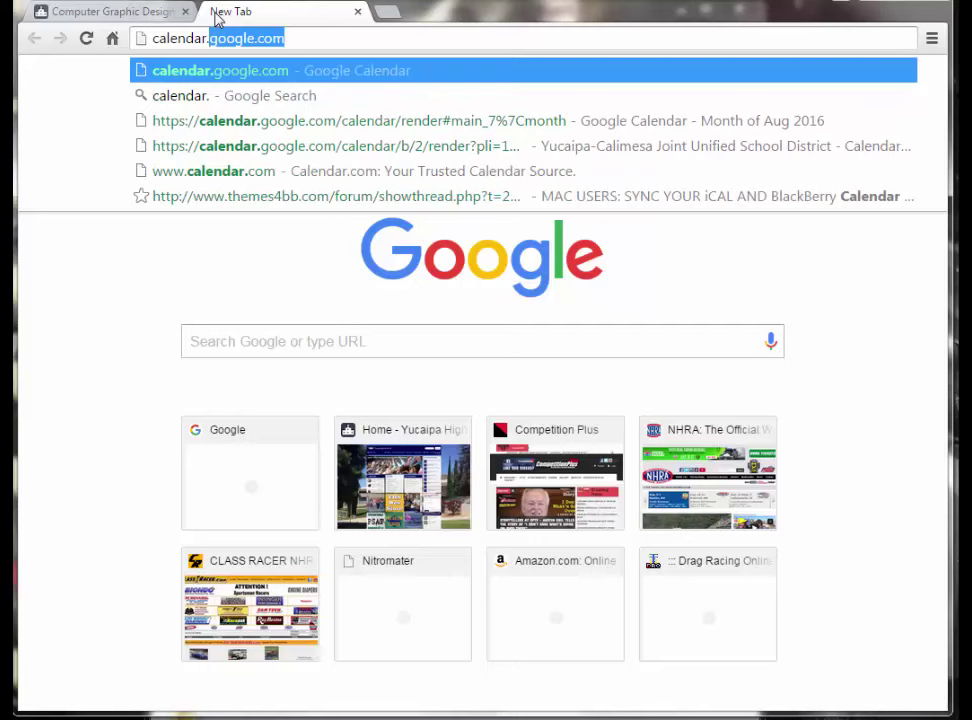
pyautogui.write('google.')
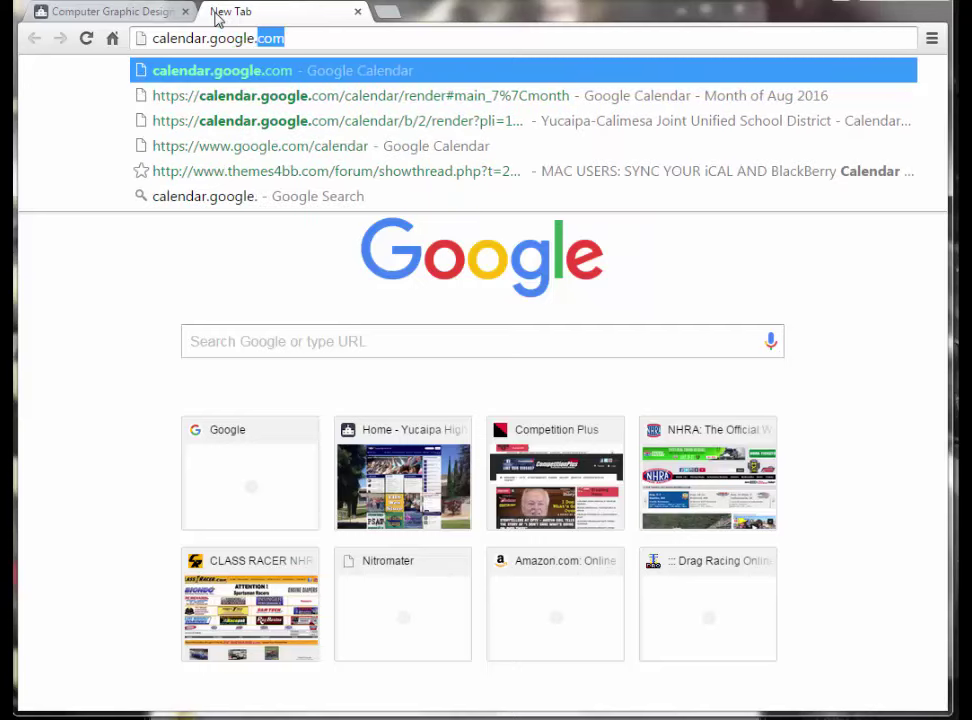
pyautogui.write('com')
pyautogui.press('Return')
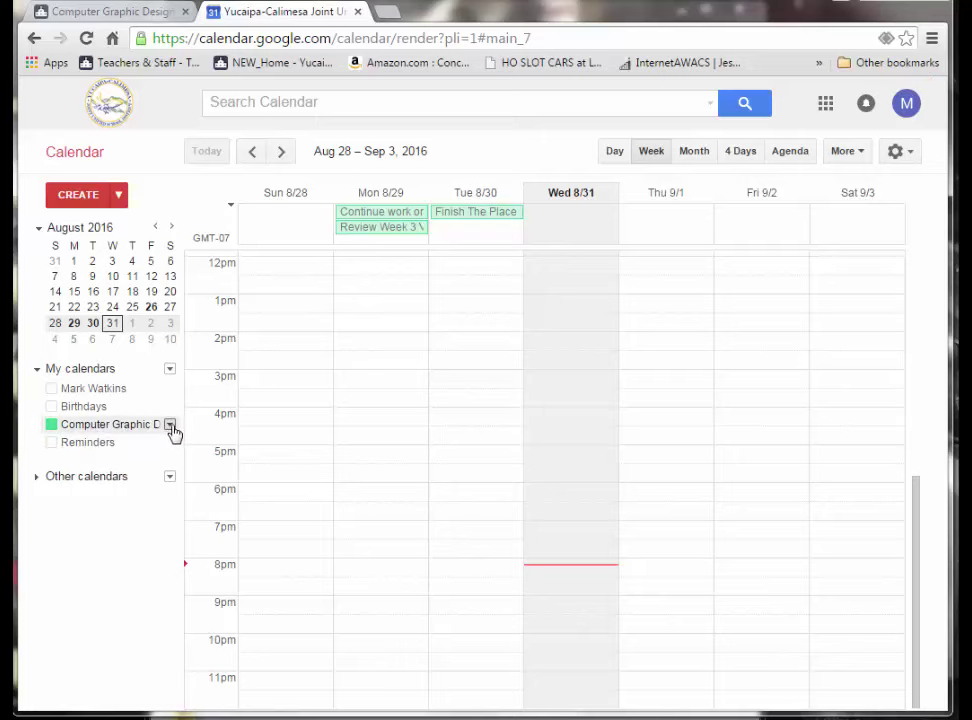
# - Hide the old Computer Graphic calendar from the My calendars list
pyautogui.click(170, 425)
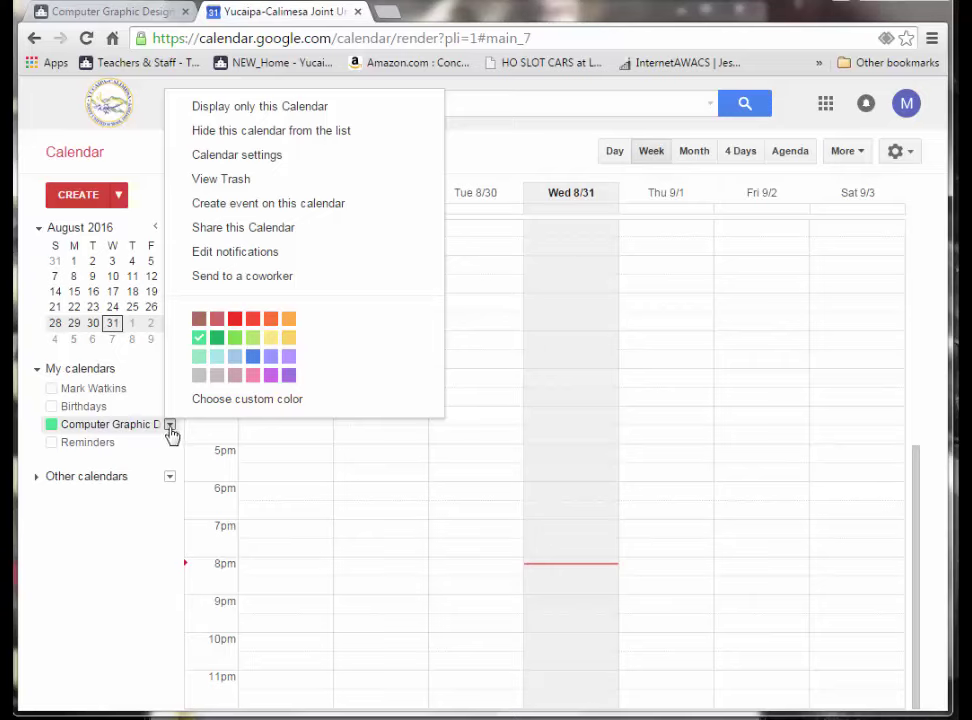
pyautogui.click(240, 131)
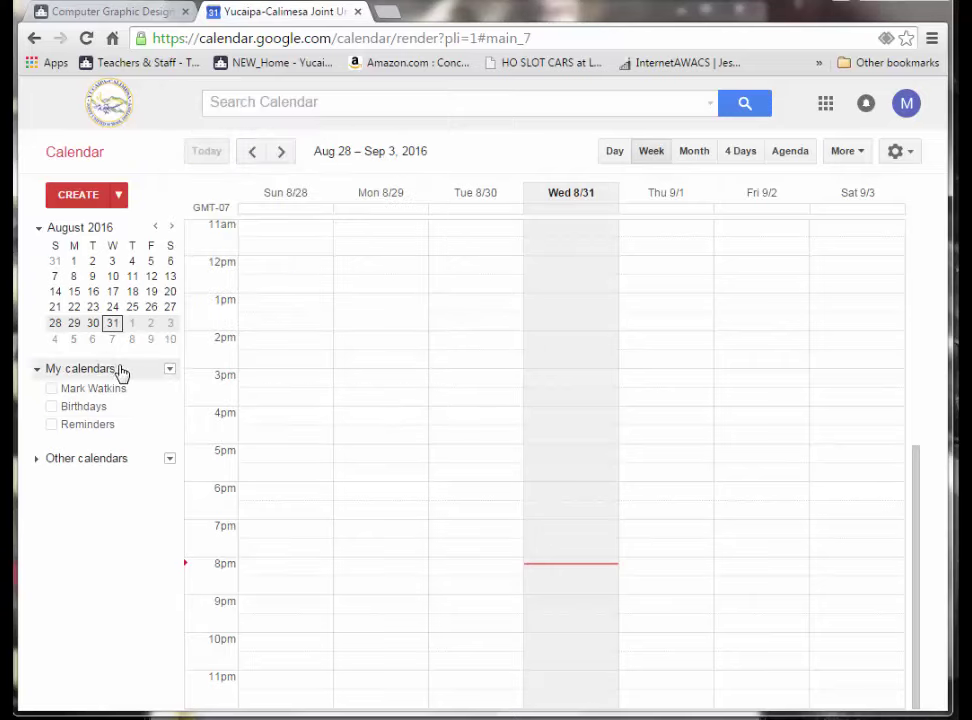
pyautogui.click(170, 370)
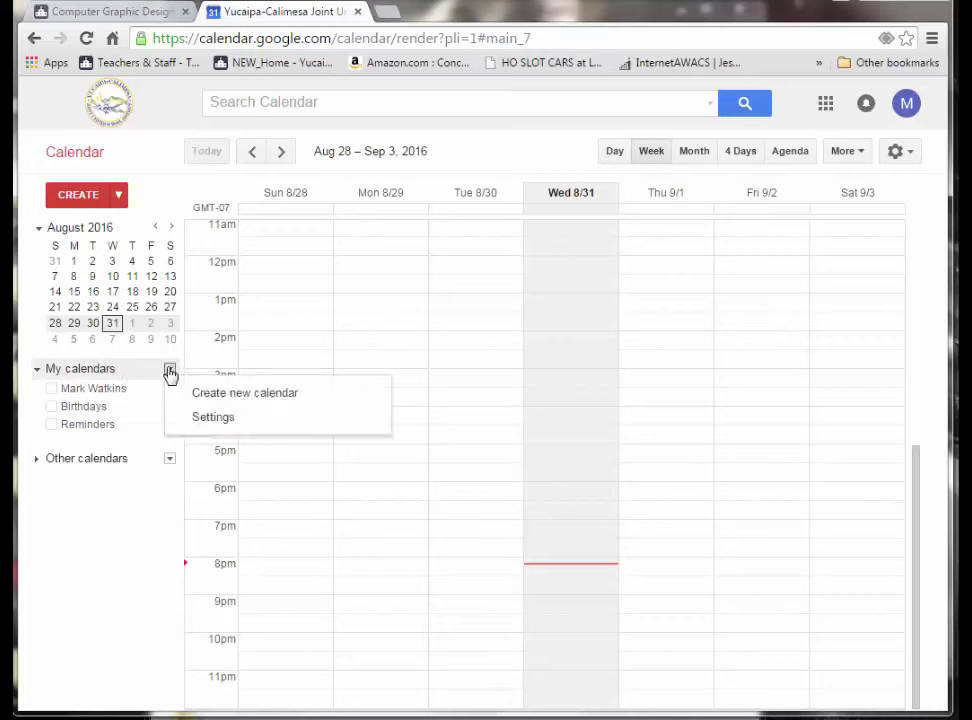
# - Create a new calendar named 'Computer Graphic Design 2'
pyautogui.click(197, 400)
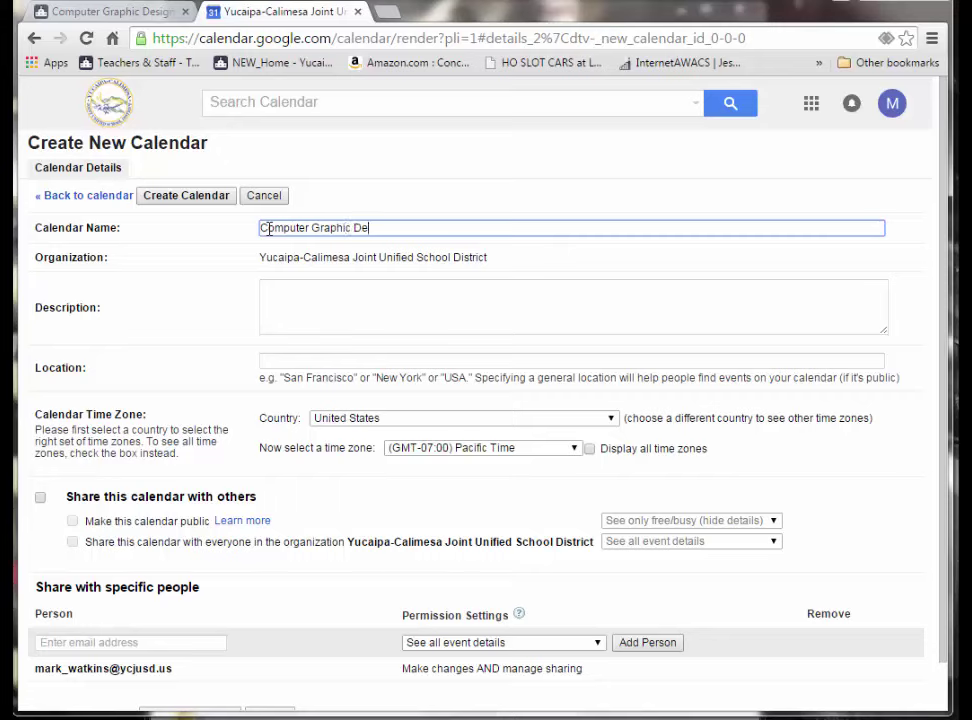
pyautogui.write('2')
pyautogui.click(180, 196)
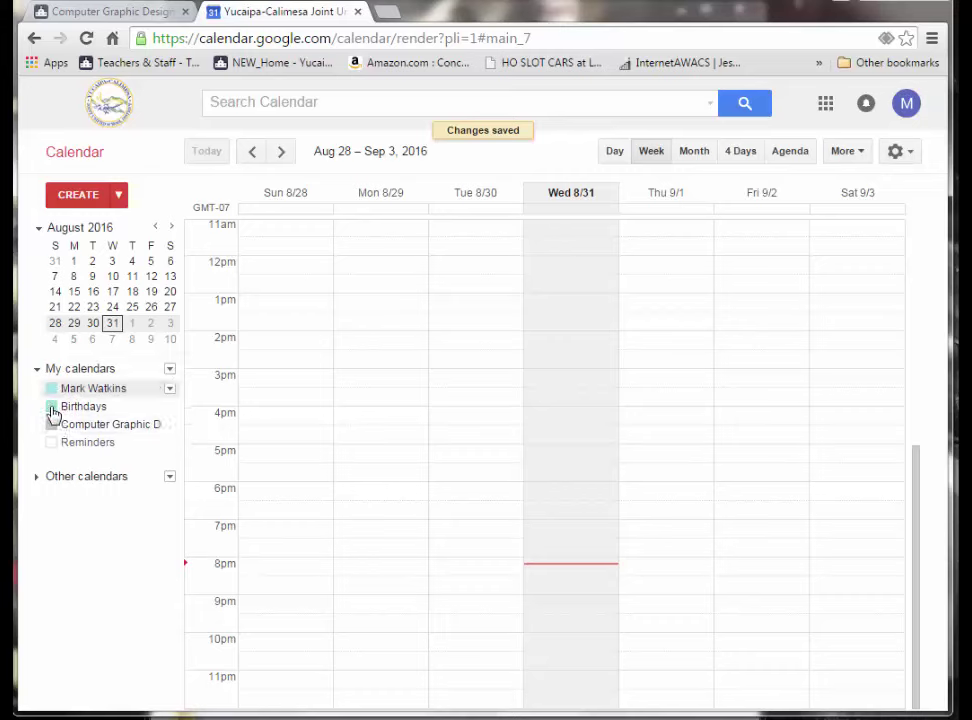
pyautogui.click(52, 442)
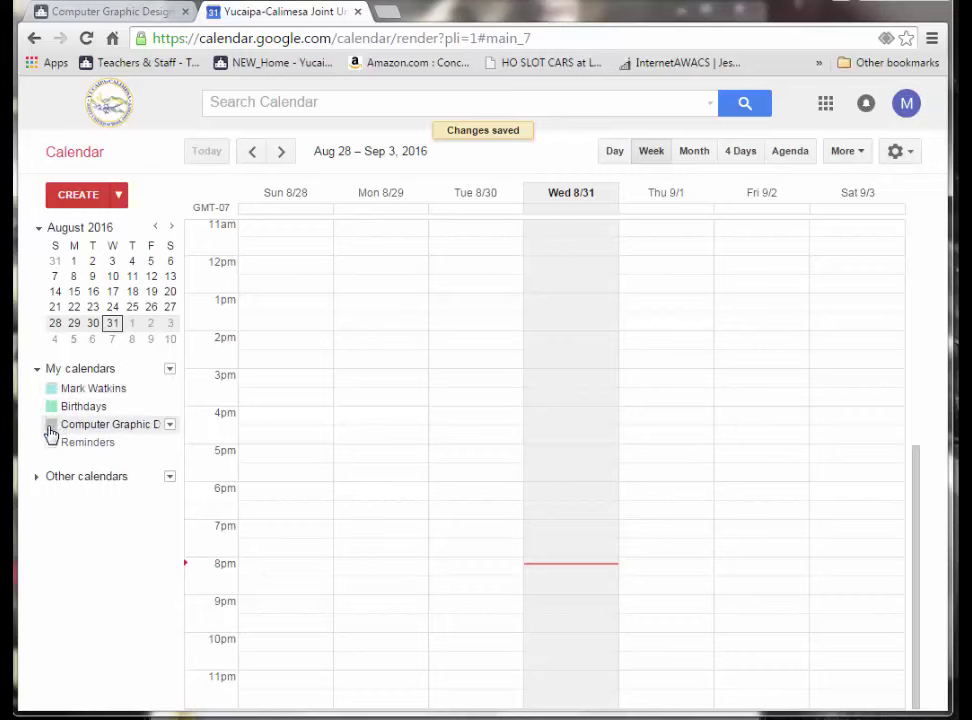
pyautogui.click(51, 443)
pyautogui.click(51, 406)
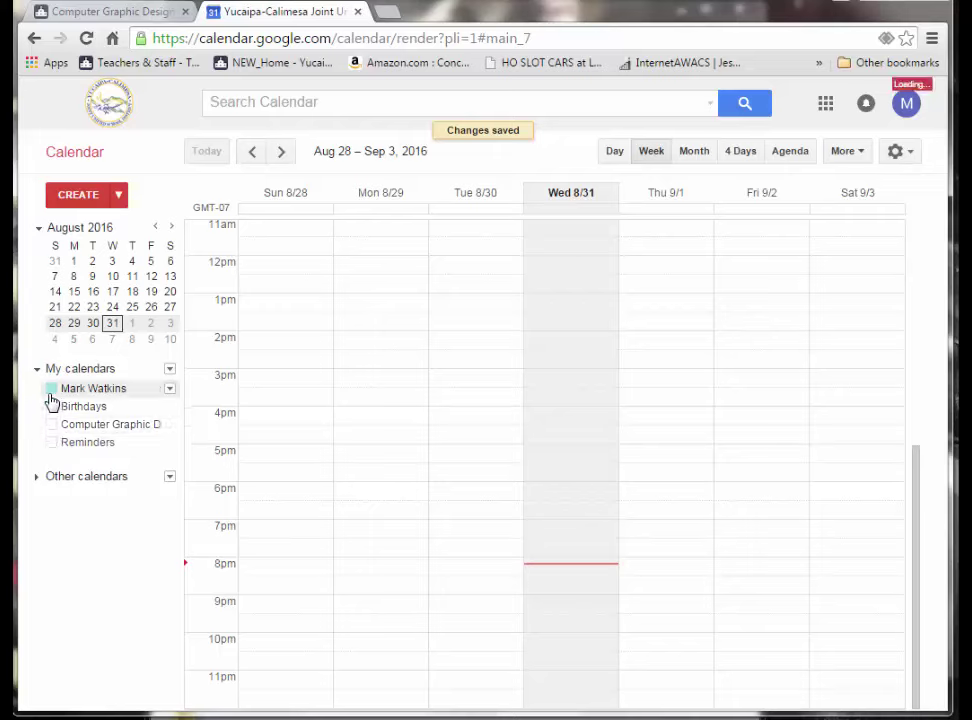
pyautogui.click(51, 390)
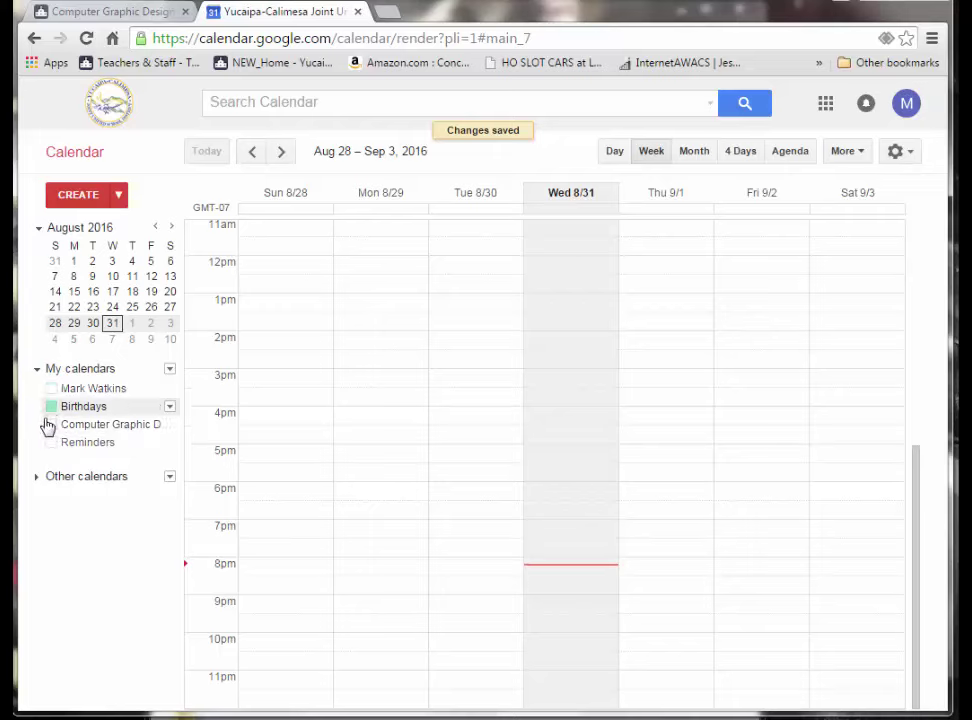
pyautogui.click(51, 442)
pyautogui.click(50, 406)
pyautogui.click(51, 406)
pyautogui.click(52, 443)
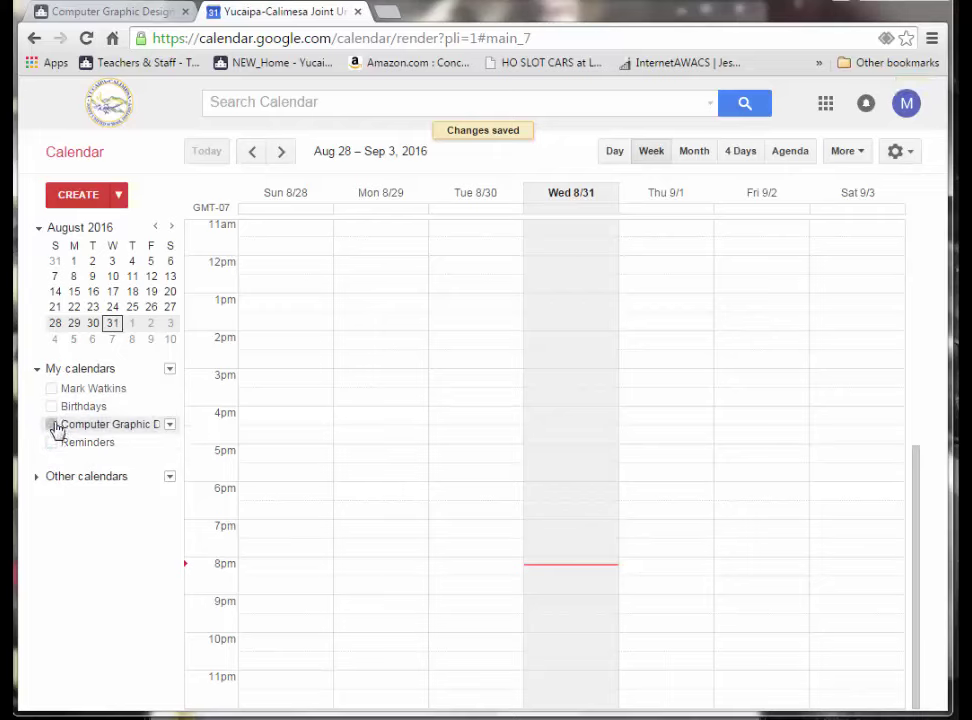
pyautogui.click(51, 424)
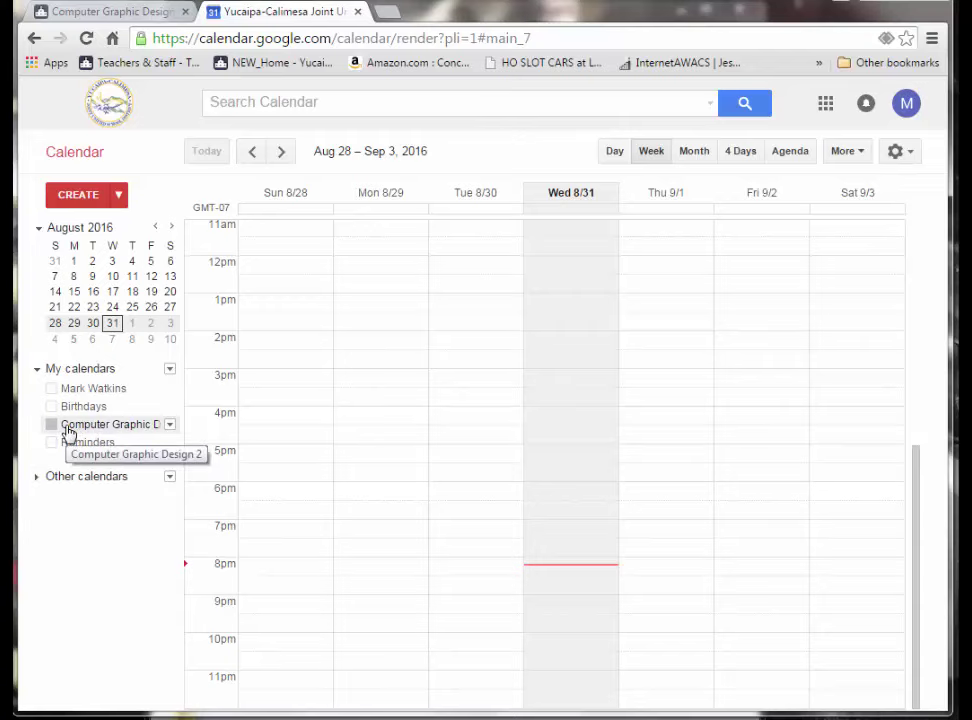
# - Switch to Month view and add an all-day 'Chili Cheese Fries Day' event on Thursday, September 1
pyautogui.click(695, 154)
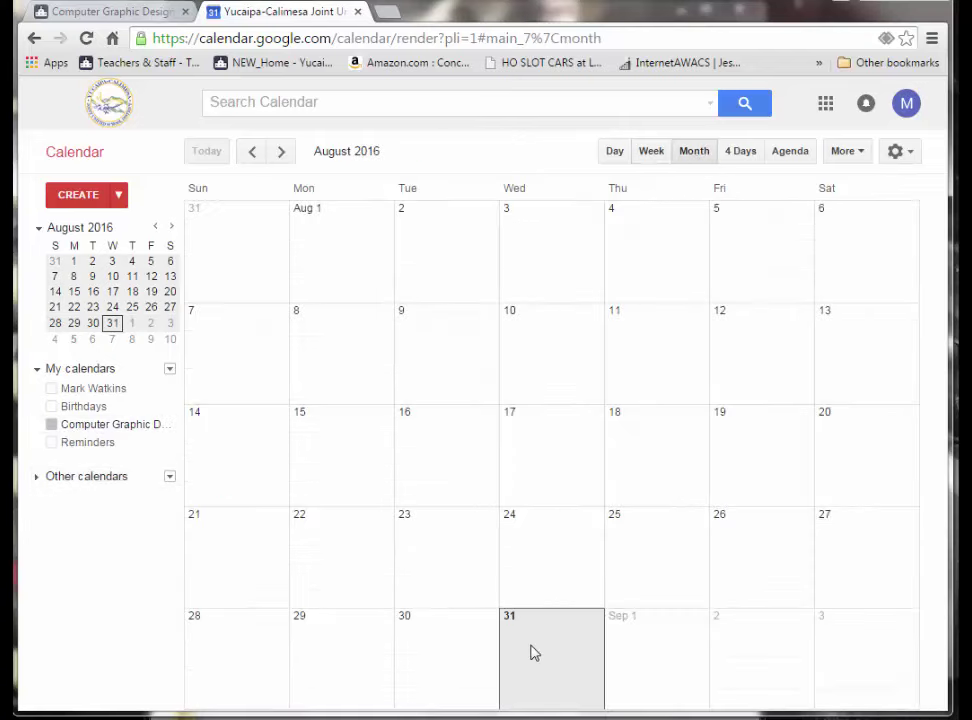
pyautogui.doubleClick(639, 658)
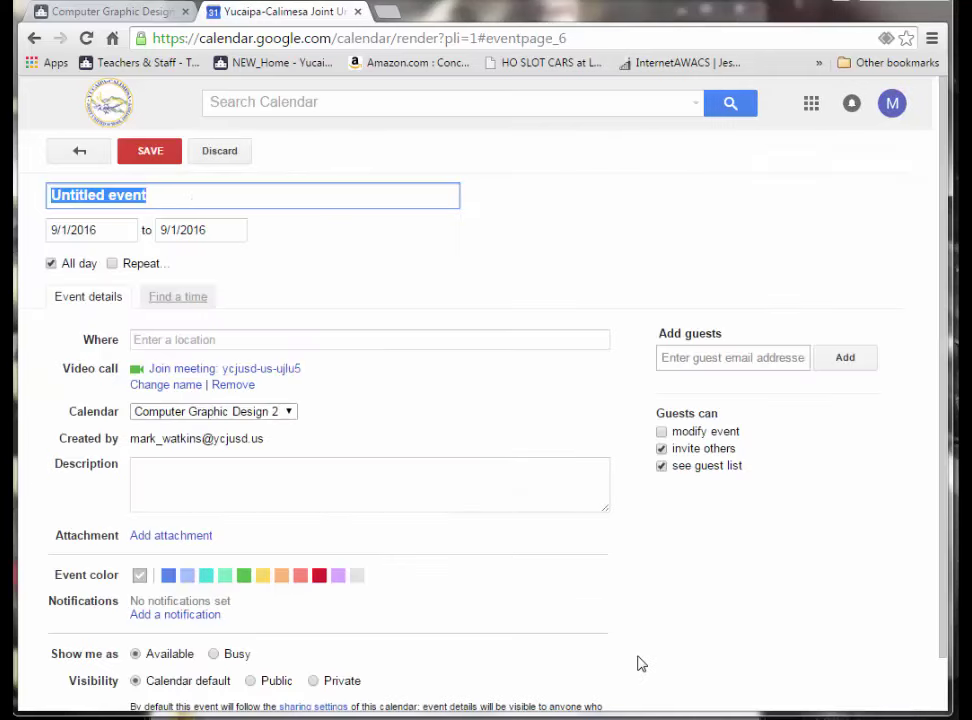
pyautogui.press('BackSpace')
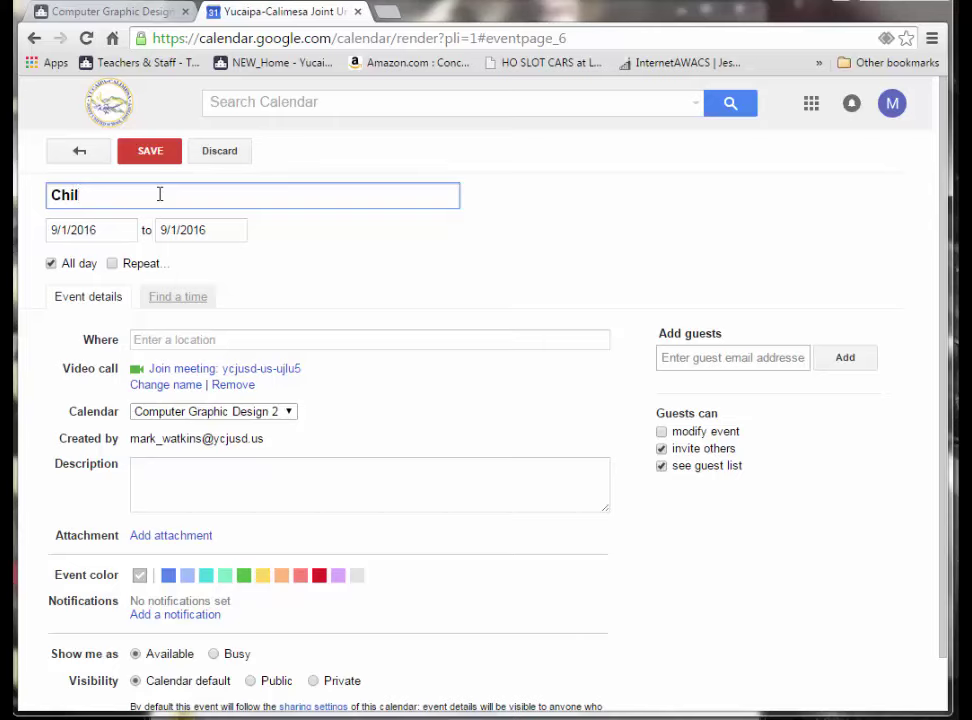
pyautogui.write('eese Fries Day')
pyautogui.click(147, 159)
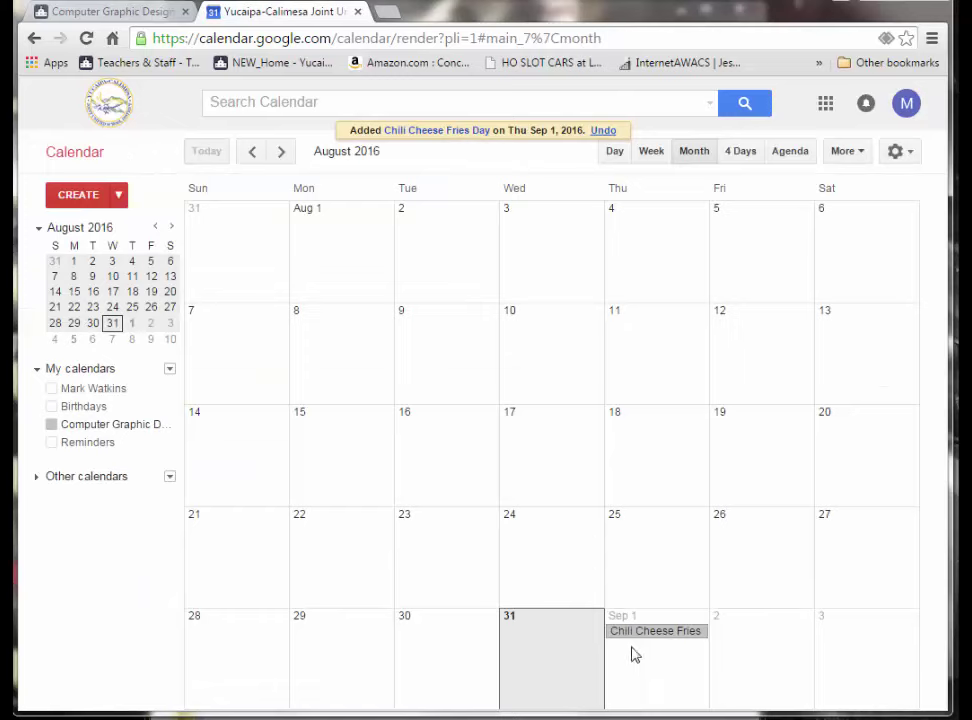
# - Try a quick 'Vocabulary Quiz Day' event on September 2, then close the stray event drafts
pyautogui.click(760, 635)
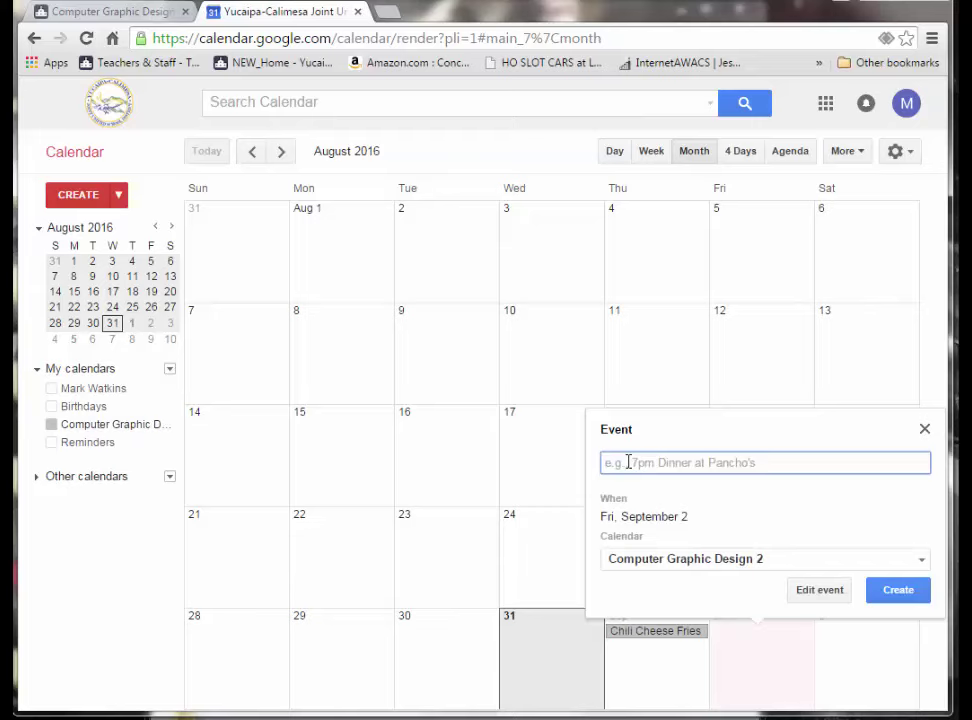
pyautogui.write('Vocabulary')
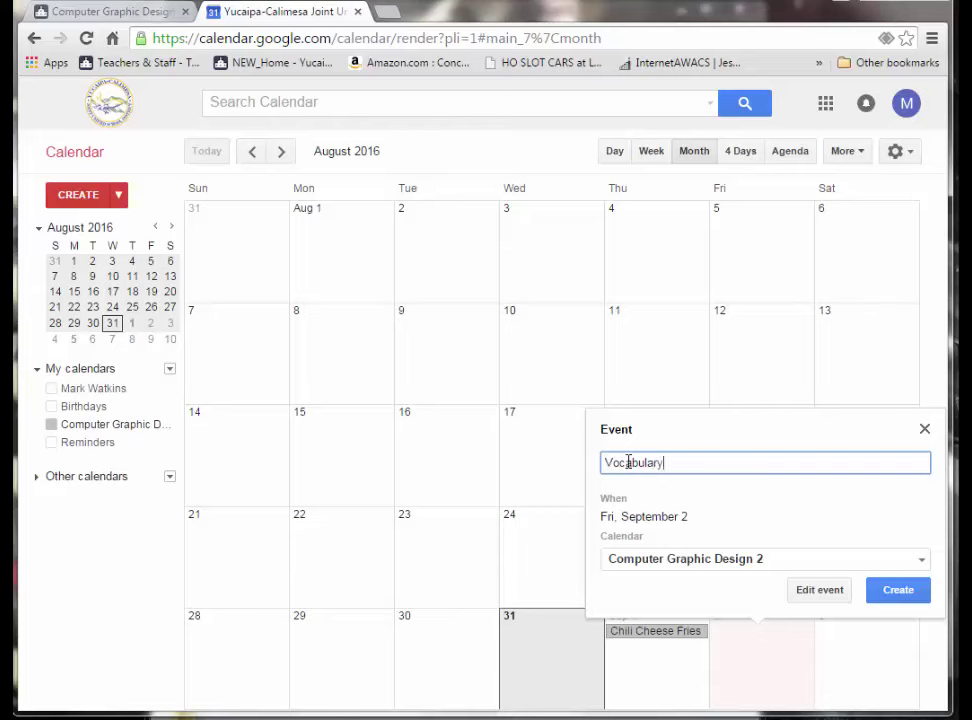
pyautogui.write(' Quiz Day')
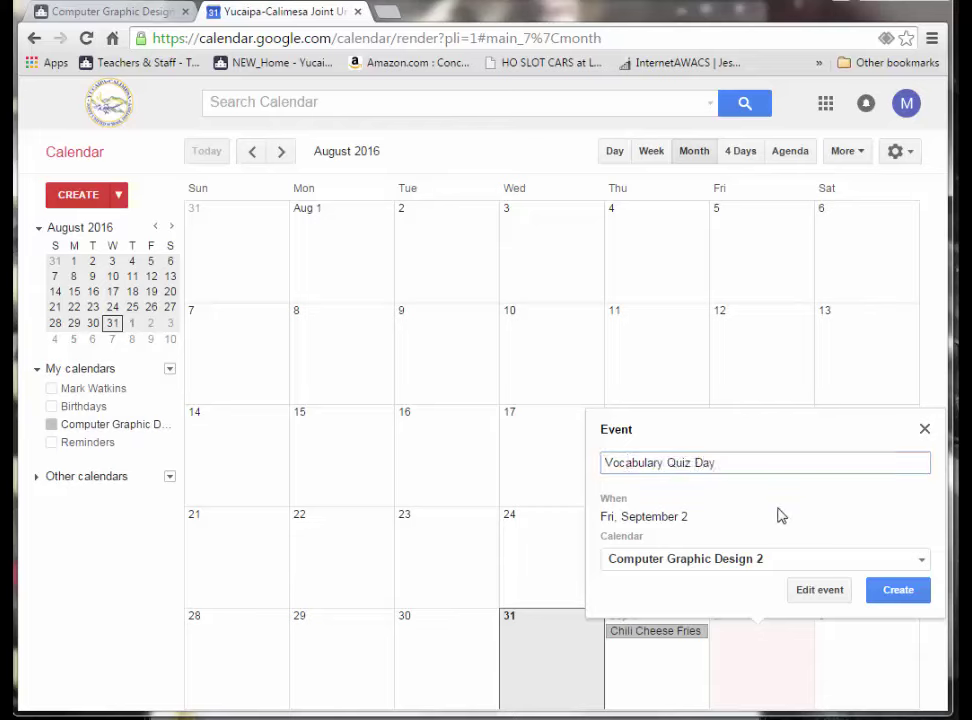
pyautogui.click(666, 690)
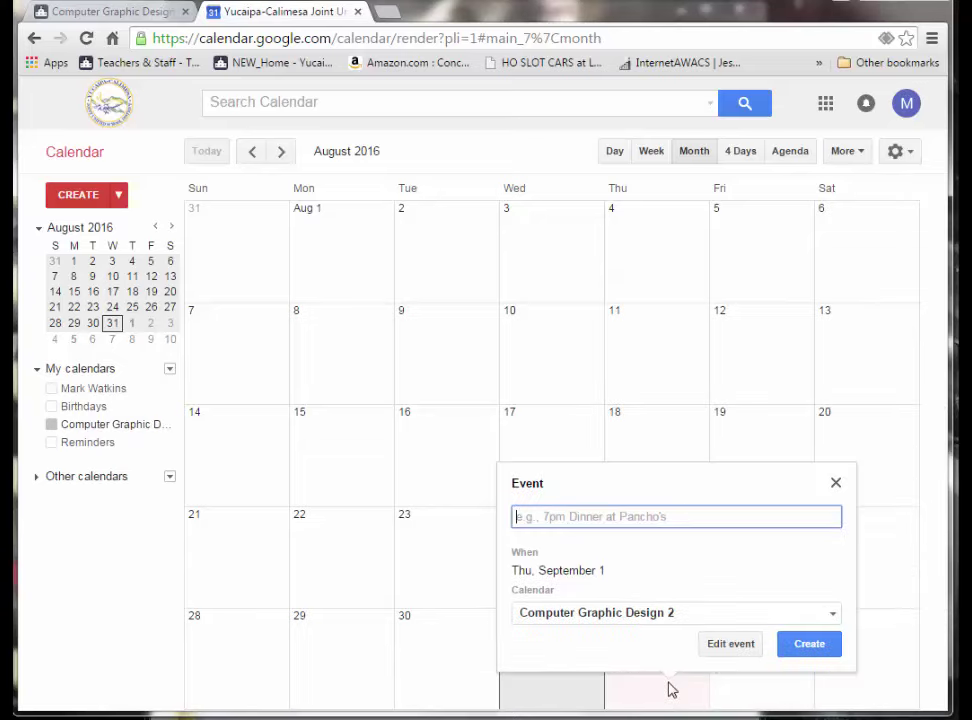
pyautogui.click(438, 672)
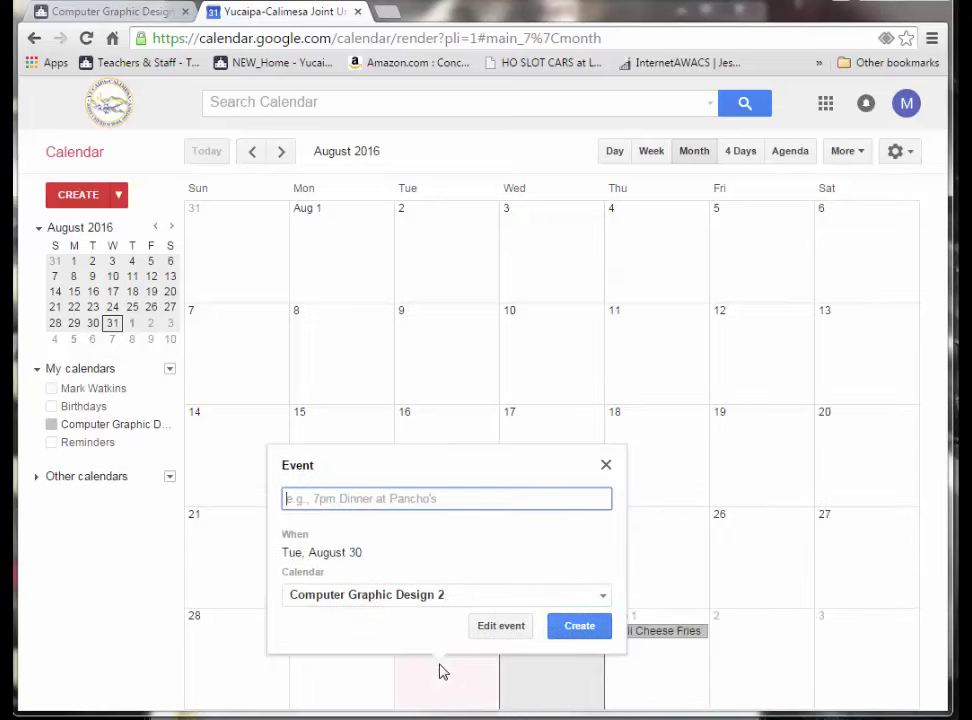
pyautogui.click(607, 466)
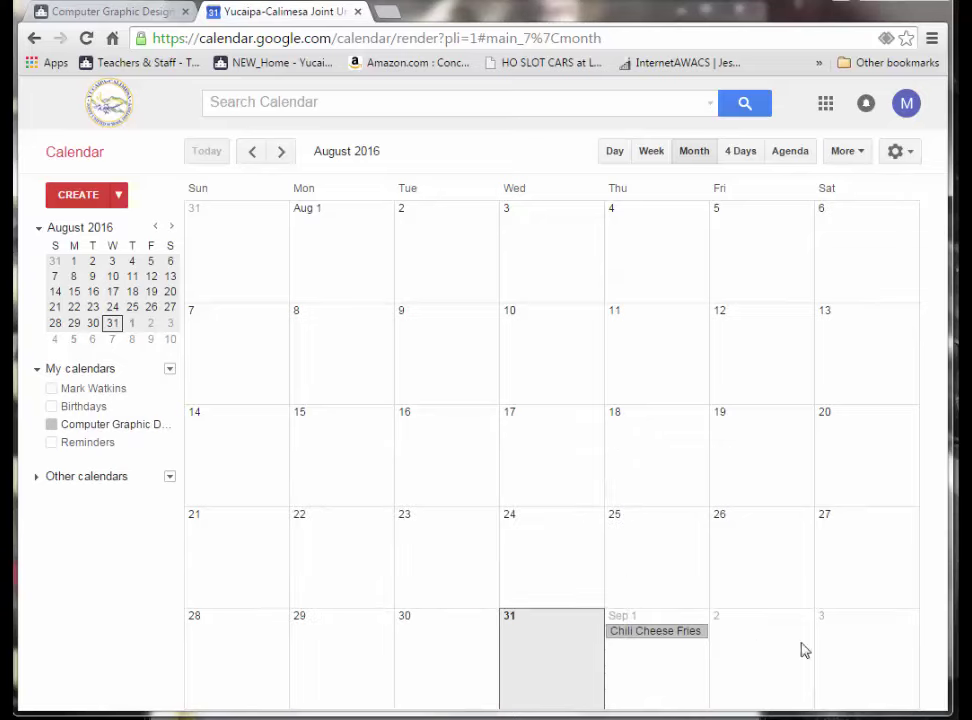
# - Add the all-day 'Vocabulary Quiz Day' event on Friday, September 2 through the full event editor
pyautogui.doubleClick(767, 637)
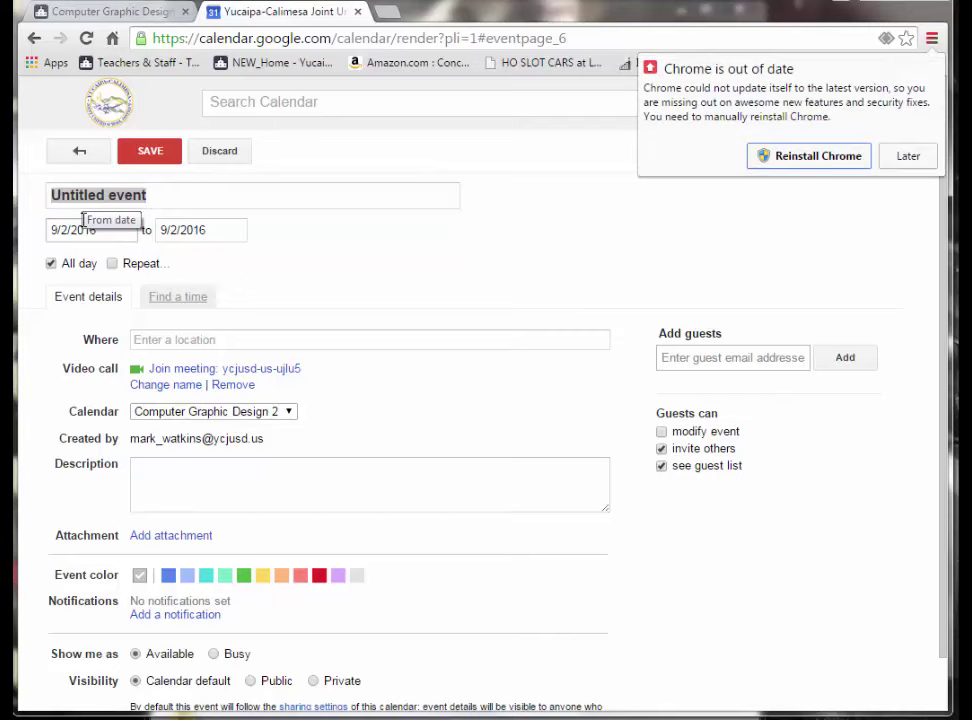
pyautogui.click(152, 197)
pyautogui.press('BackSpace')
pyautogui.write('Vocabulary Qui')
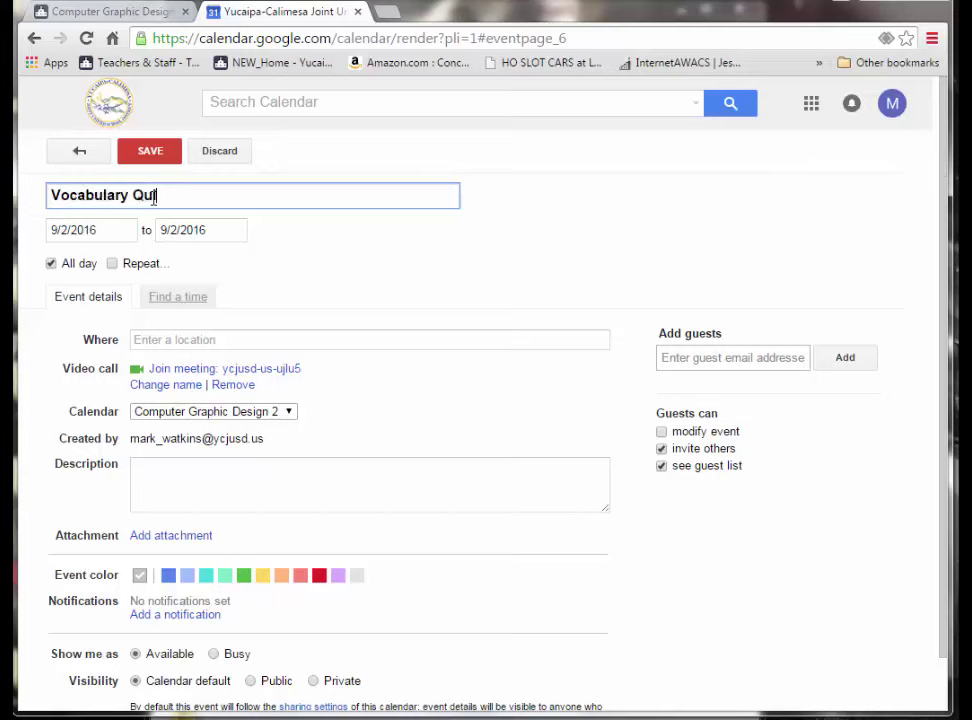
pyautogui.write('z Day')
pyautogui.click(156, 155)
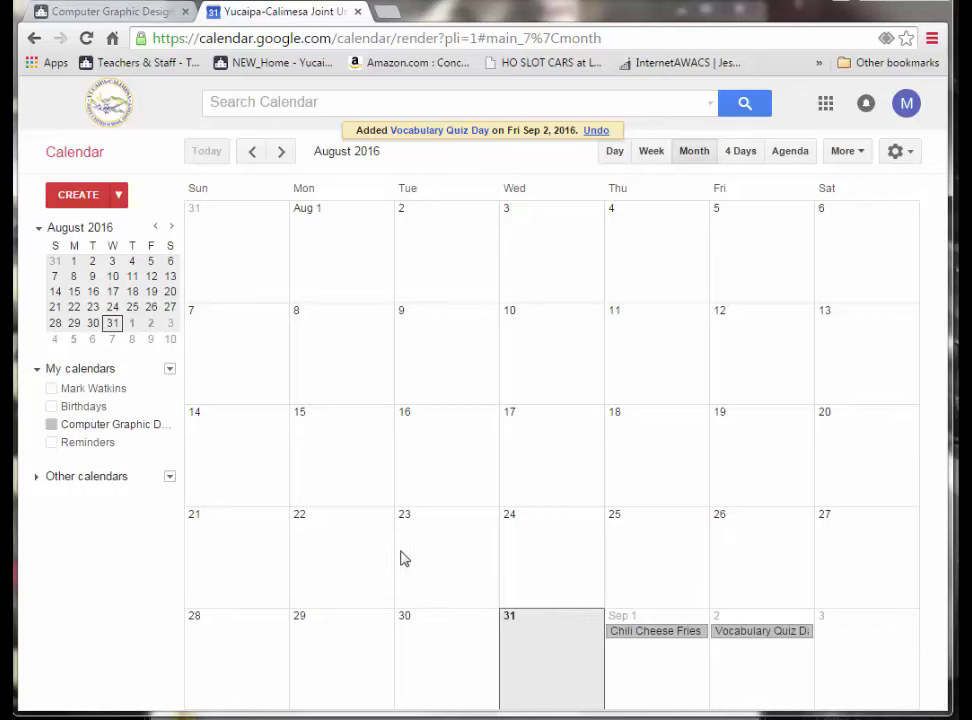
# - Open the class calendar's sharing settings and turn on Share with others and Make public
pyautogui.click(155, 442)
pyautogui.click(155, 442)
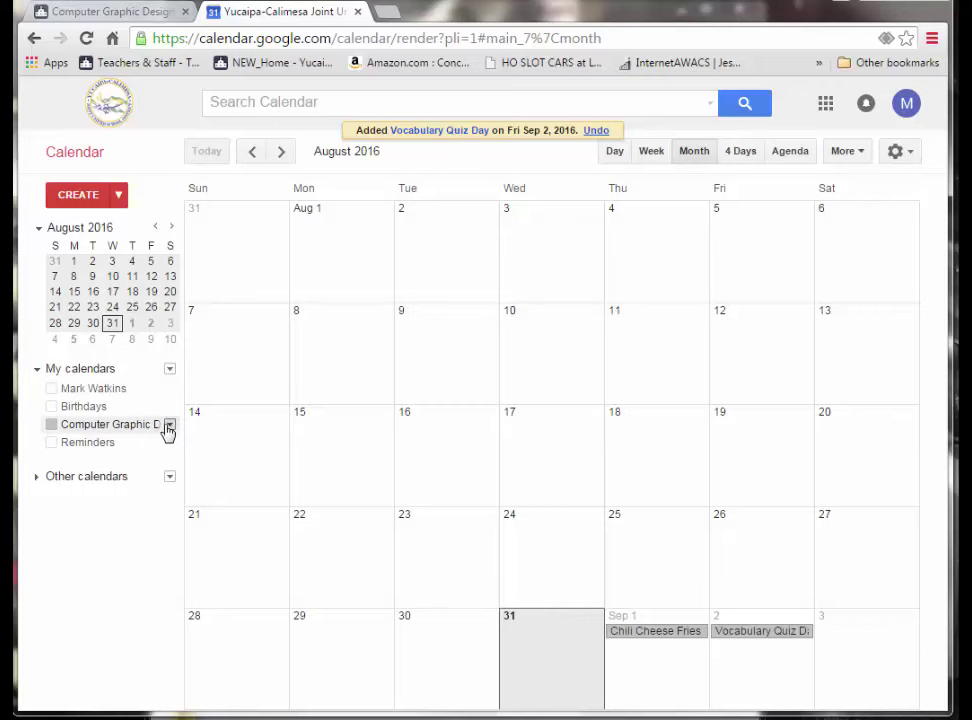
pyautogui.click(170, 425)
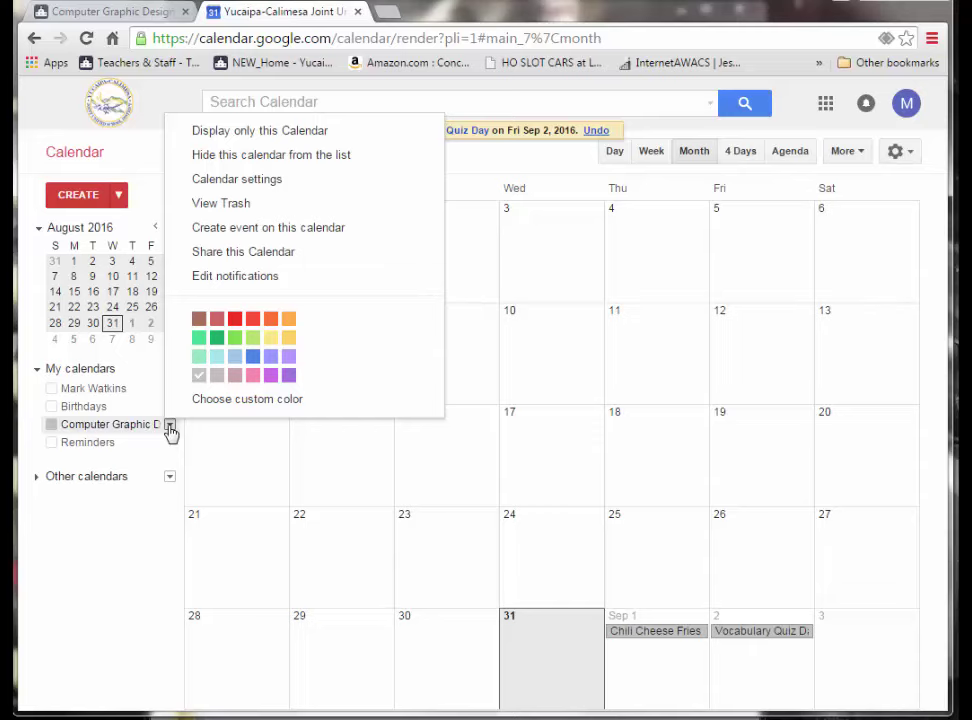
pyautogui.click(232, 253)
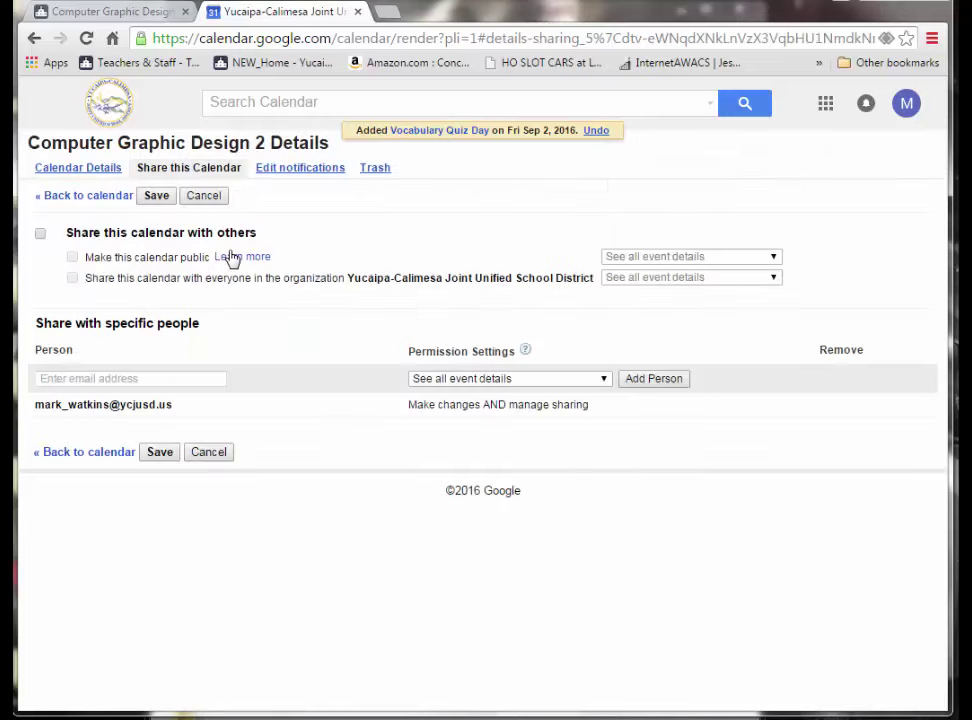
pyautogui.click(40, 236)
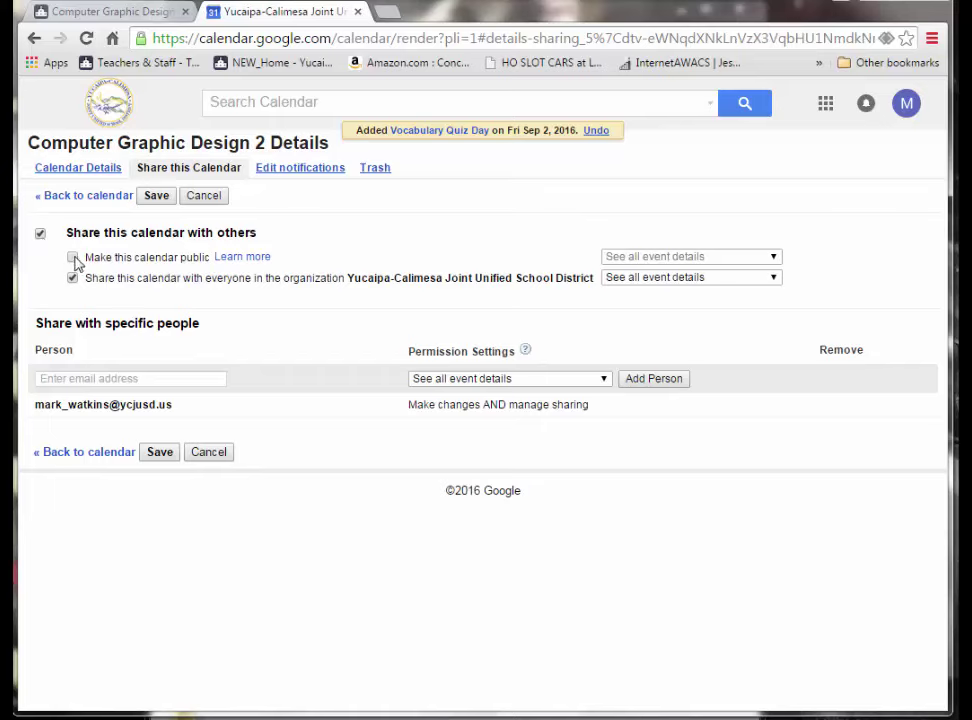
pyautogui.click(73, 258)
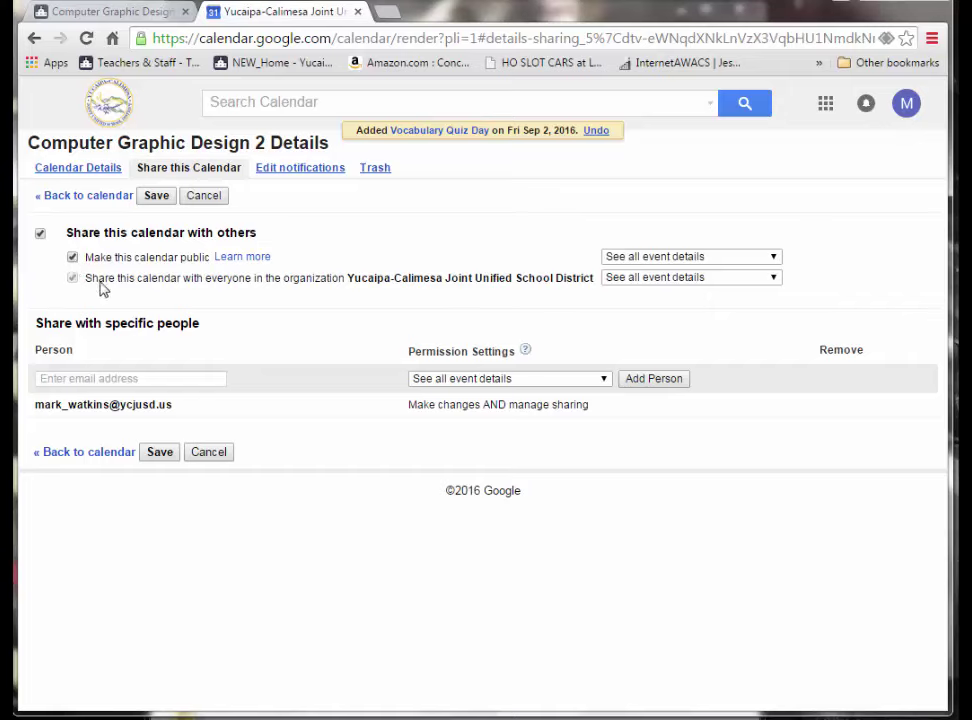
# - Keep public viewers at 'See all event details', then save and confirm the public sharing
pyautogui.click(701, 284)
pyautogui.click(701, 284)
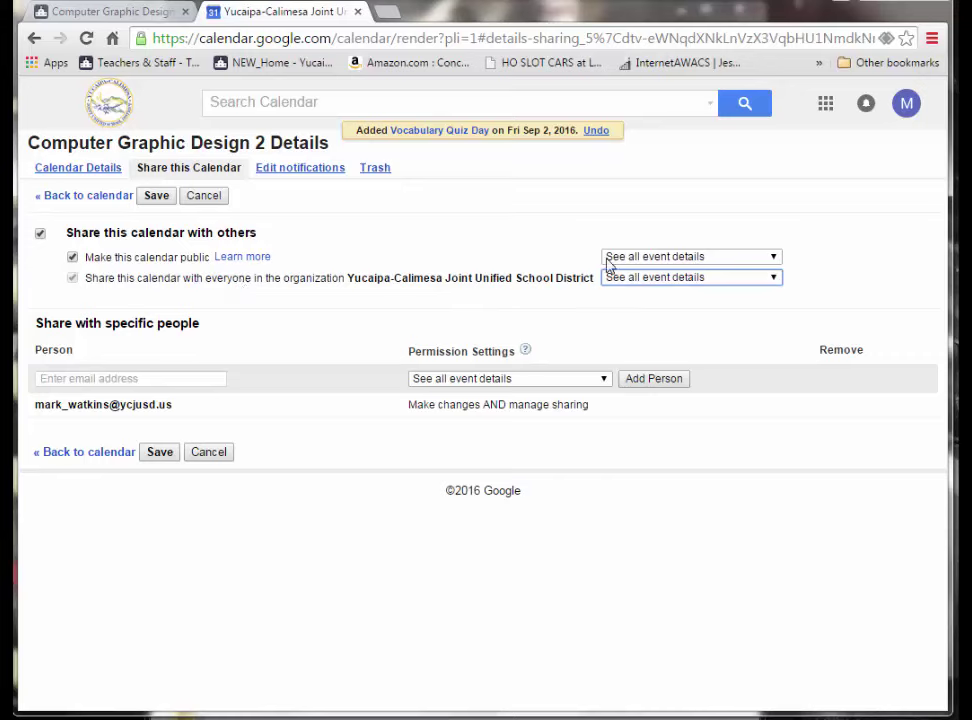
pyautogui.click(683, 257)
pyautogui.click(683, 271)
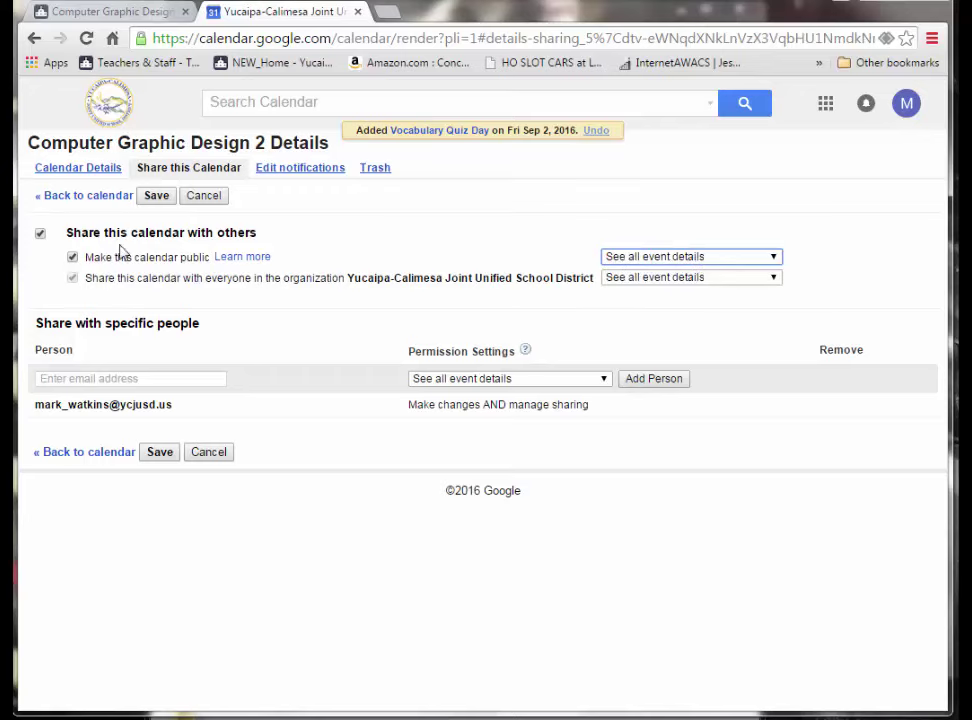
pyautogui.click(157, 196)
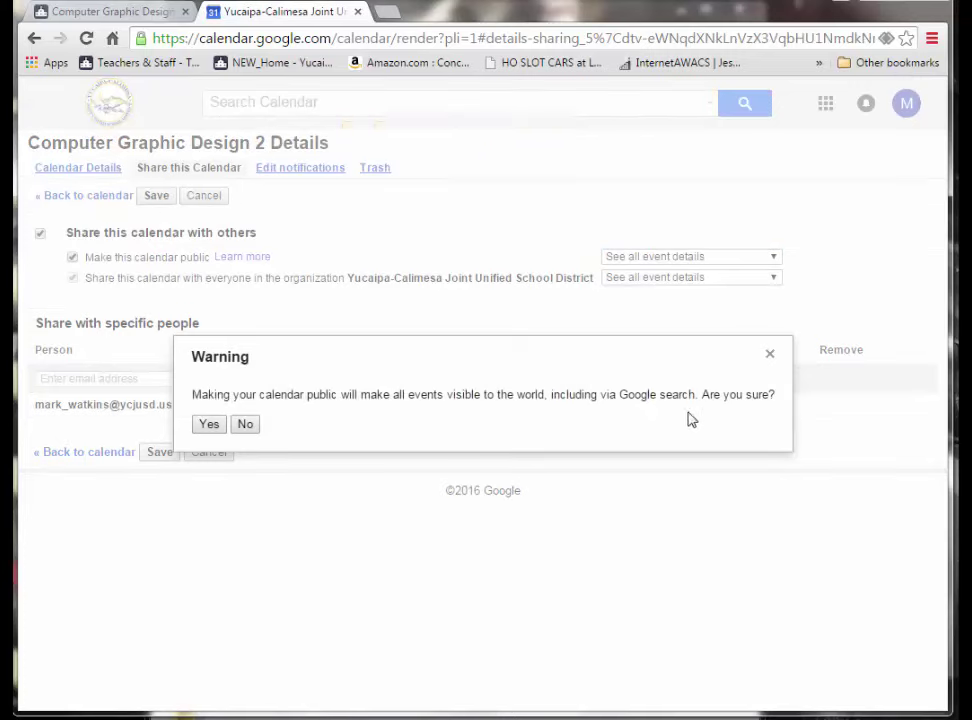
pyautogui.click(208, 425)
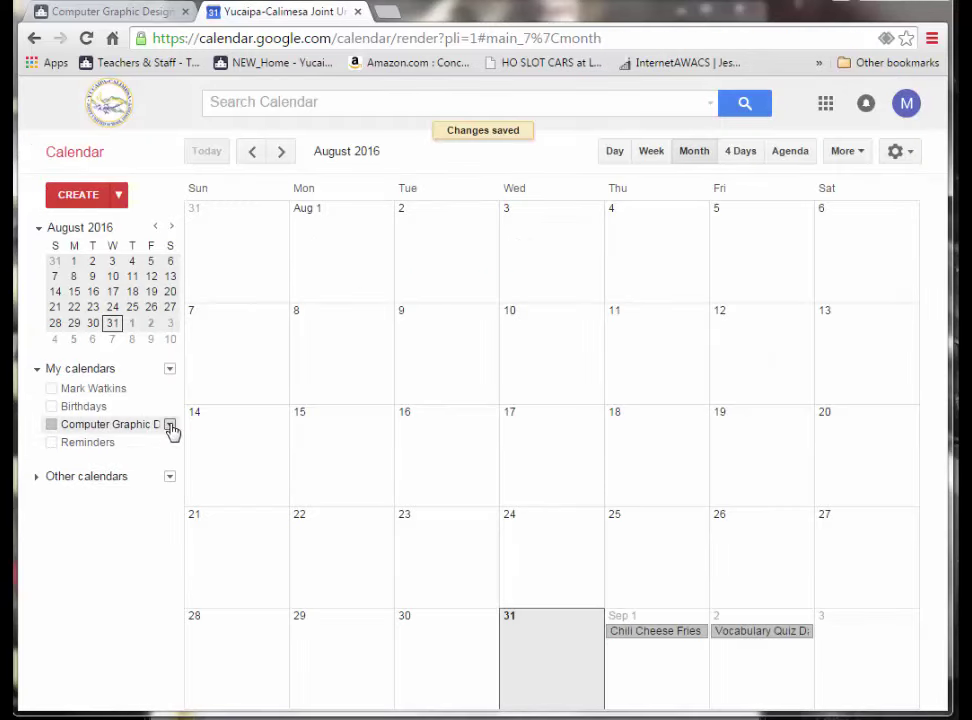
# - Copy the Computer Graphic Design 2 calendar's public ICAL link from its Calendar Details page
pyautogui.click(170, 426)
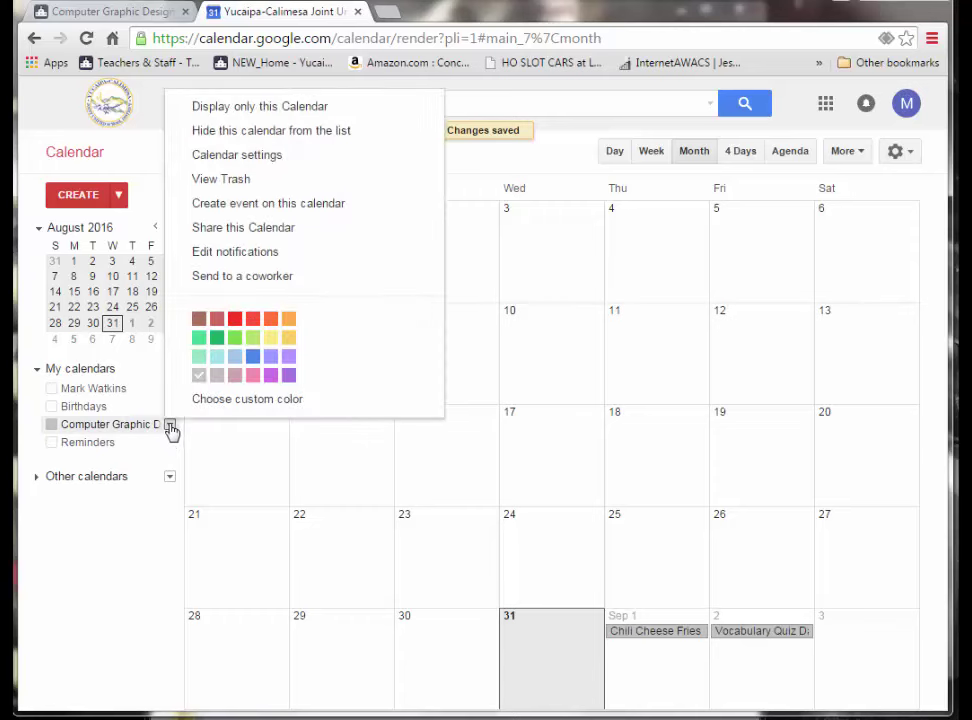
pyautogui.click(229, 237)
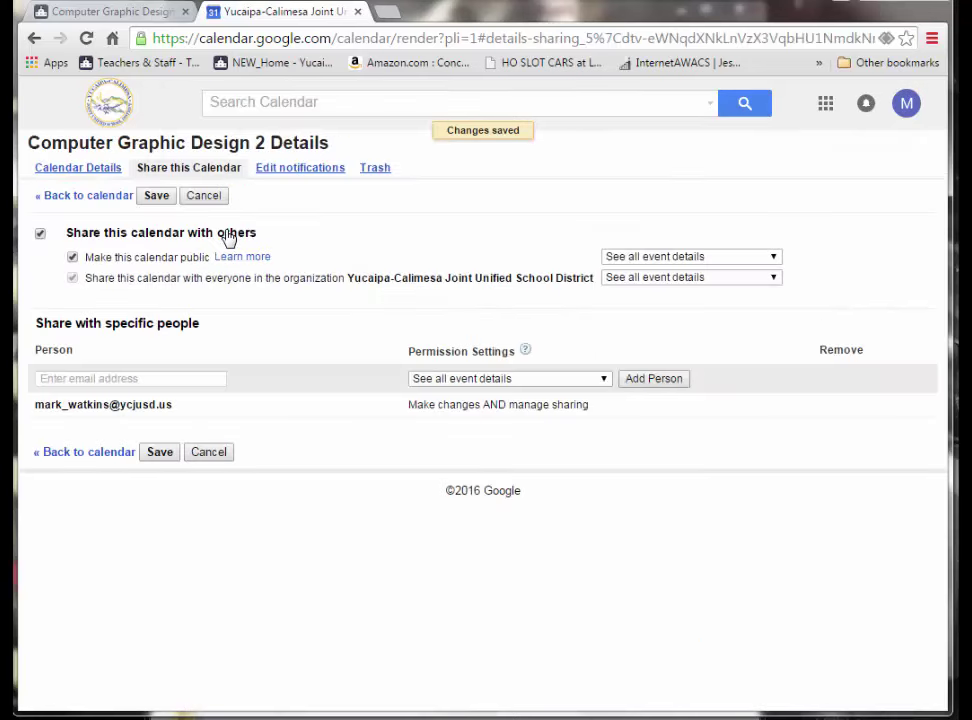
pyautogui.click(77, 170)
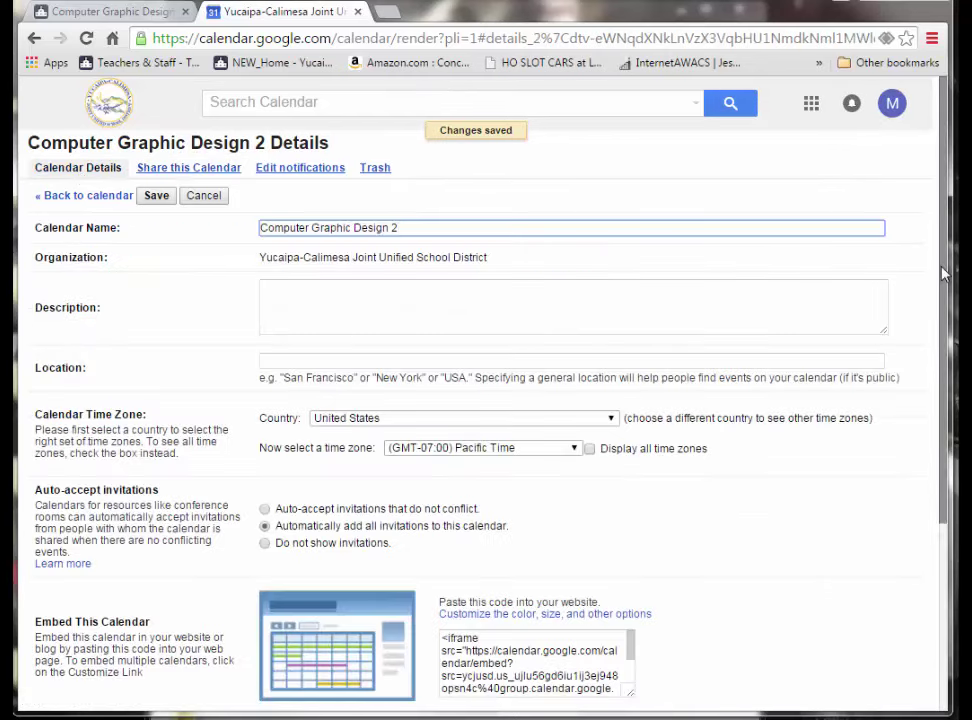
pyautogui.moveTo(943, 273); pyautogui.dragTo(953, 425)
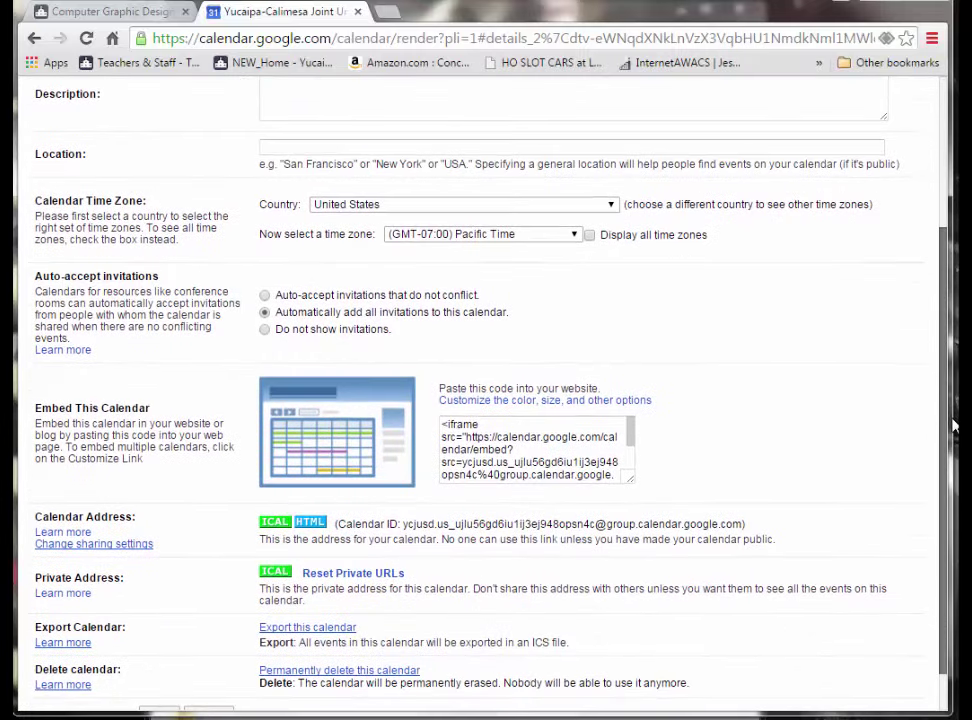
pyautogui.click(272, 526)
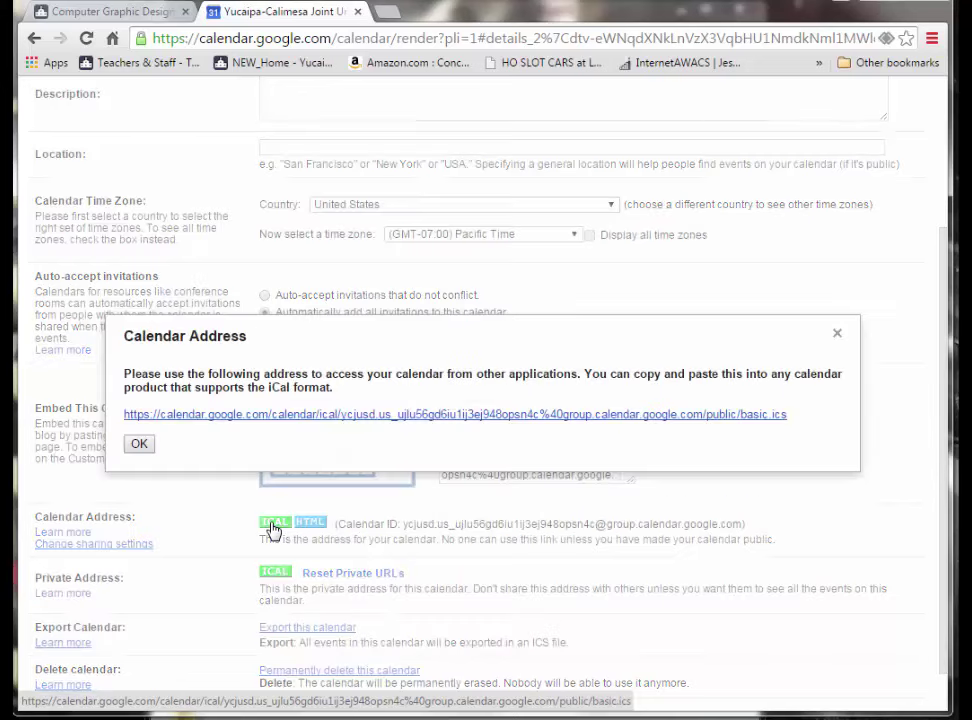
pyautogui.rightClick(237, 421)
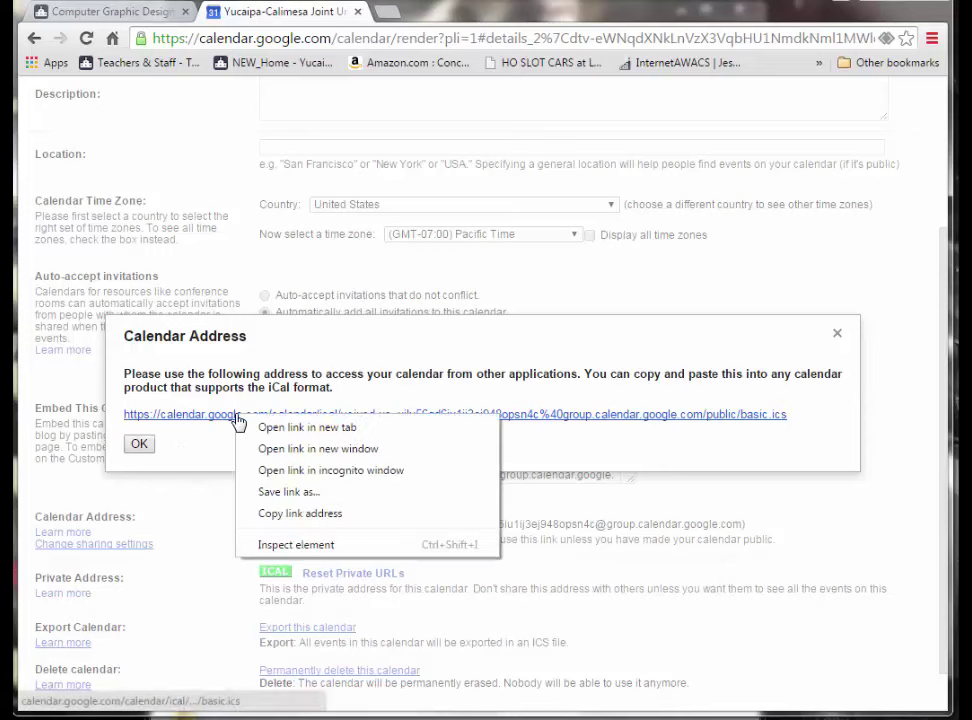
pyautogui.click(267, 514)
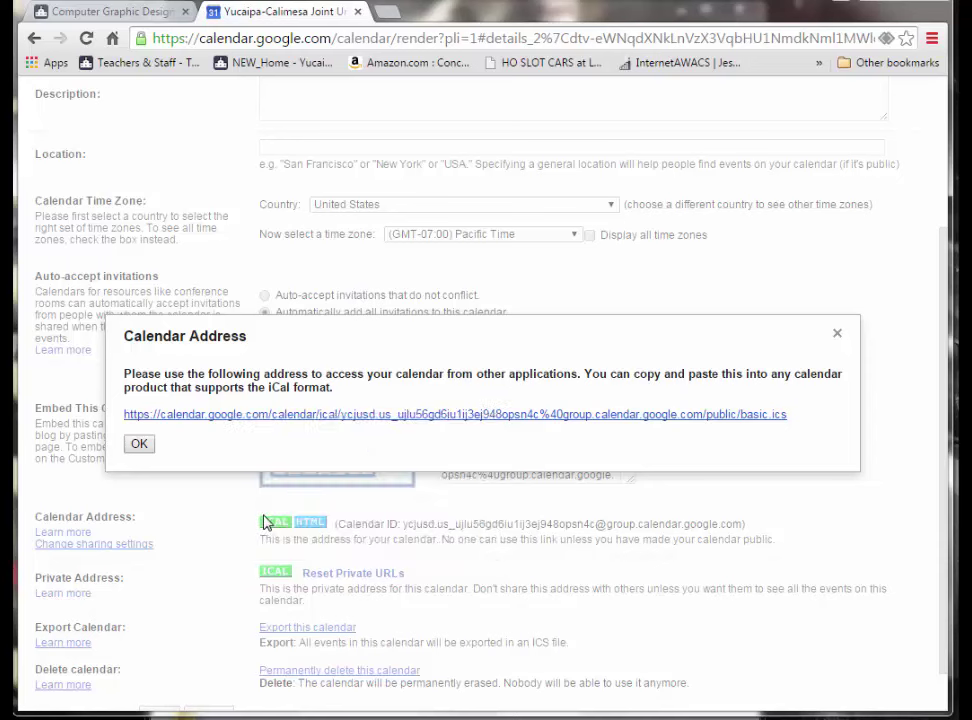
pyautogui.click(139, 444)
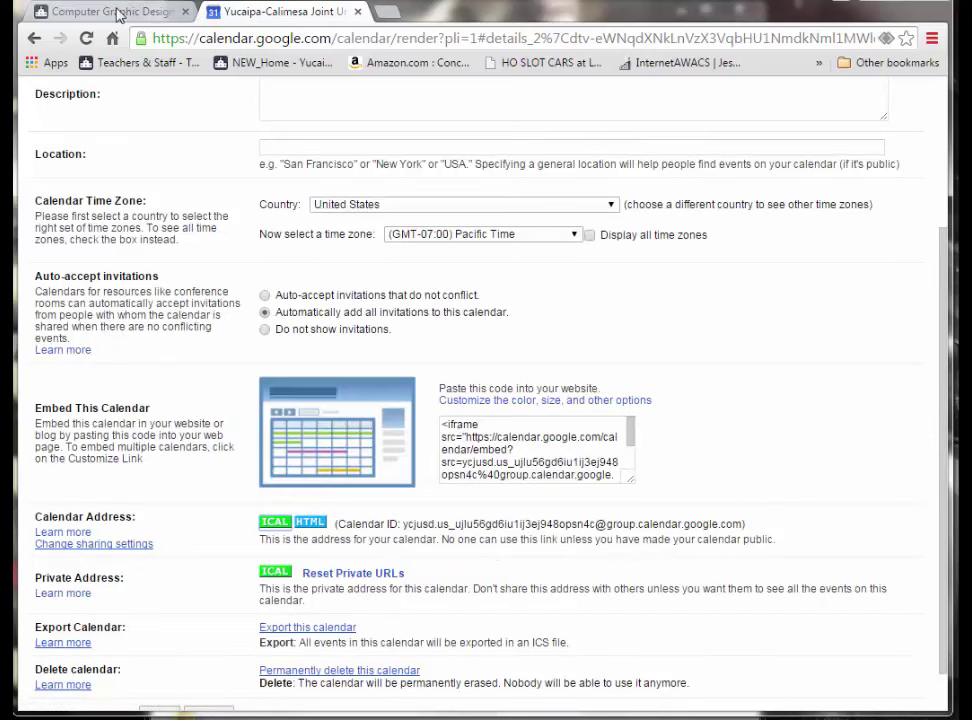
# - Add a new Events block to the SchoolBlocks class page
pyautogui.click(99, 20)
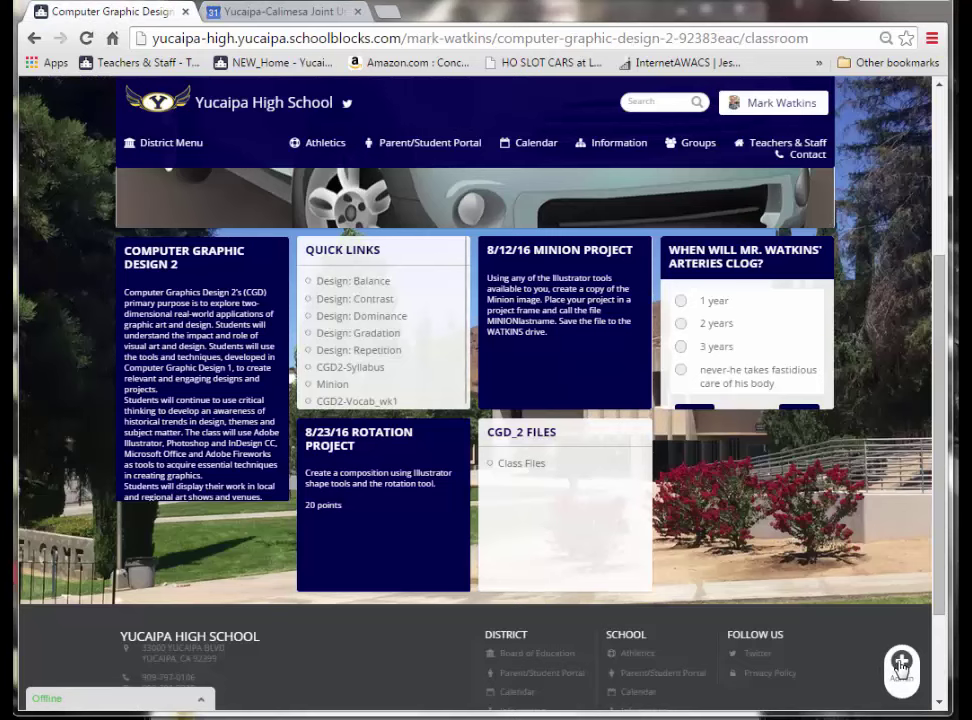
pyautogui.click(901, 662)
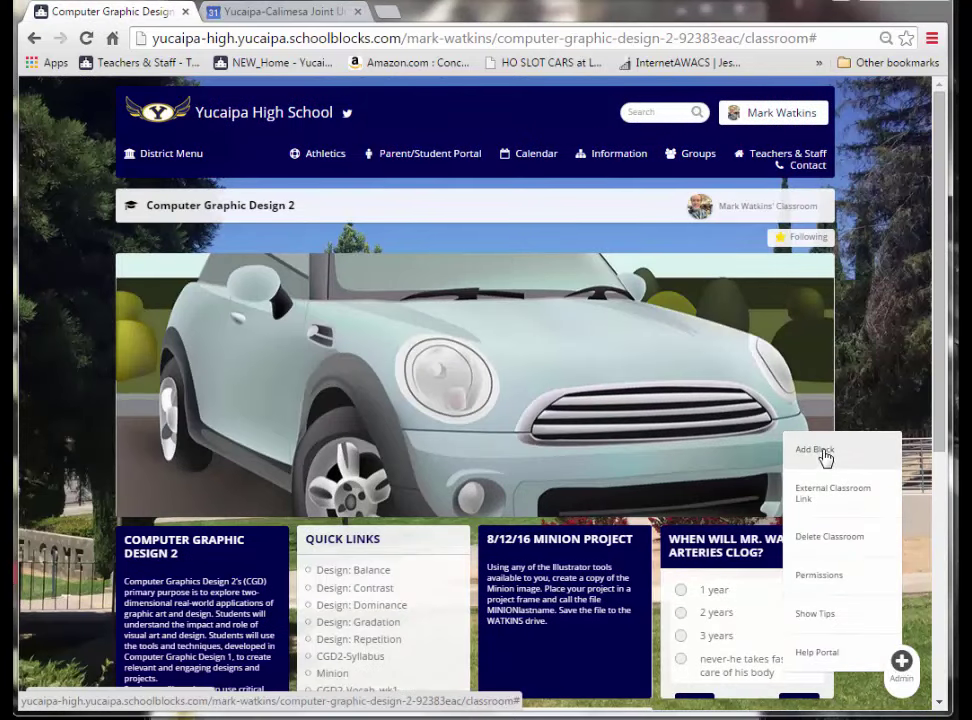
pyautogui.click(823, 457)
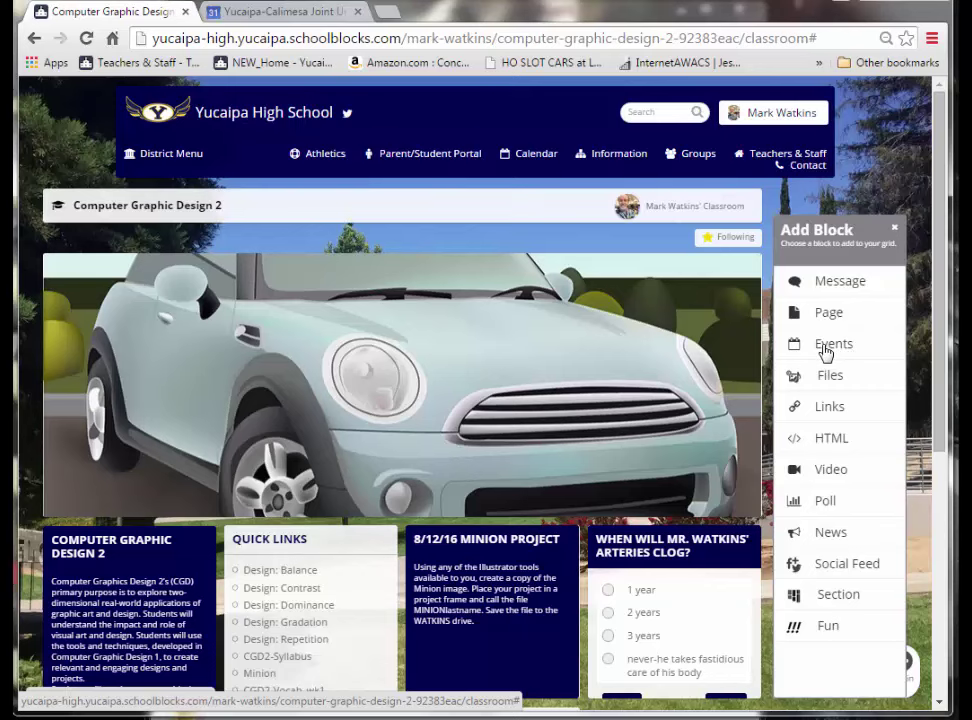
pyautogui.click(825, 348)
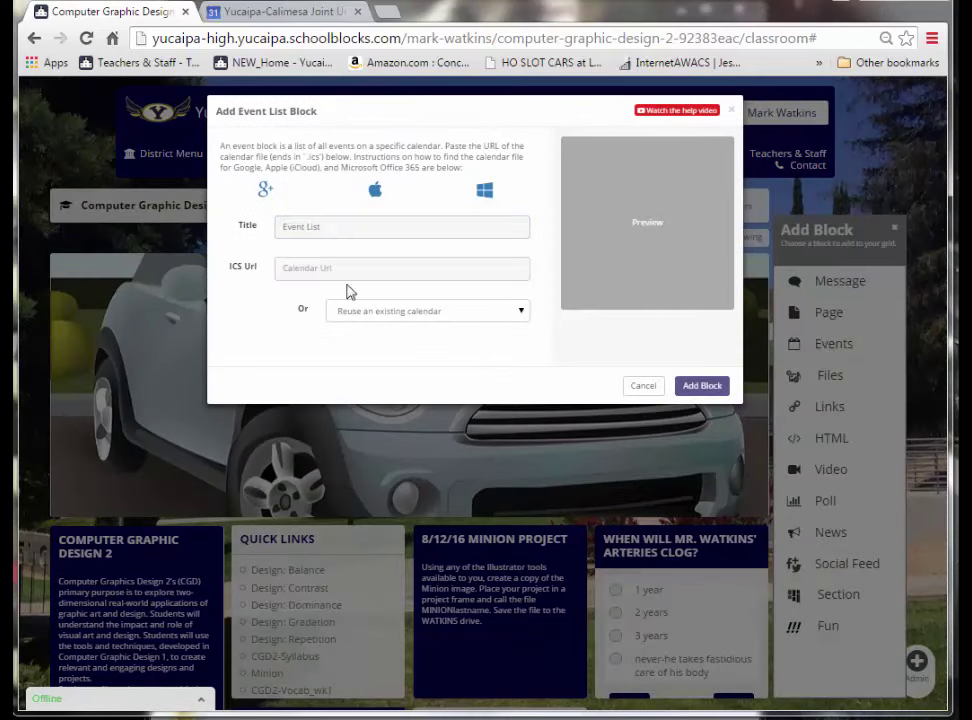
# - Title the block 'CGD2 Class Calendar' and paste the copied iCal address as its calendar URL
pyautogui.moveTo(329, 228); pyautogui.dragTo(271, 228)
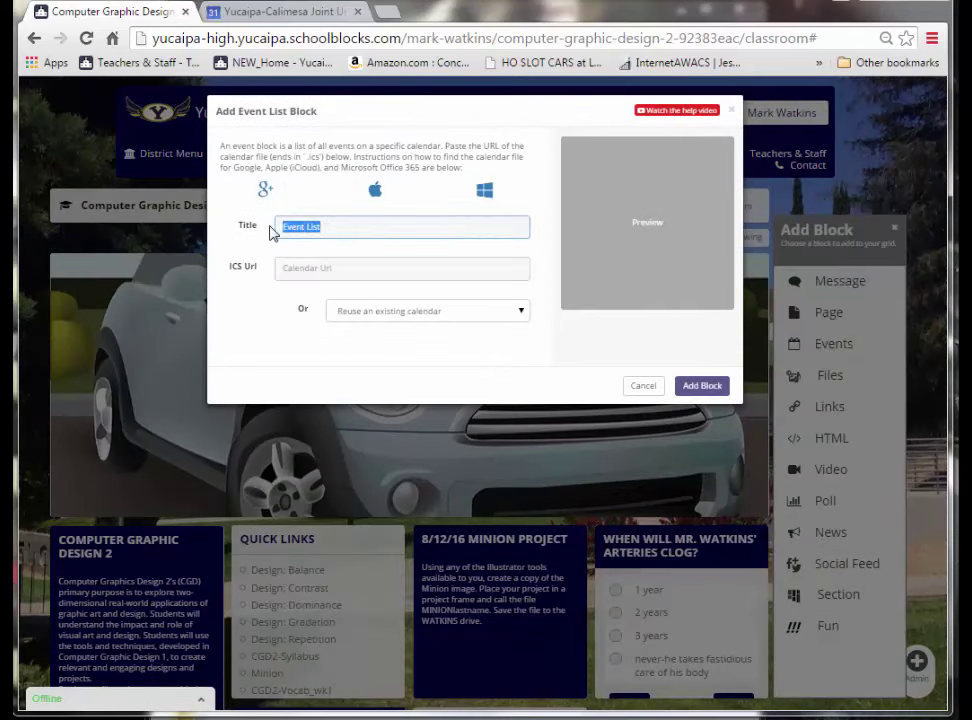
pyautogui.write('CGD2 Class Calendar')
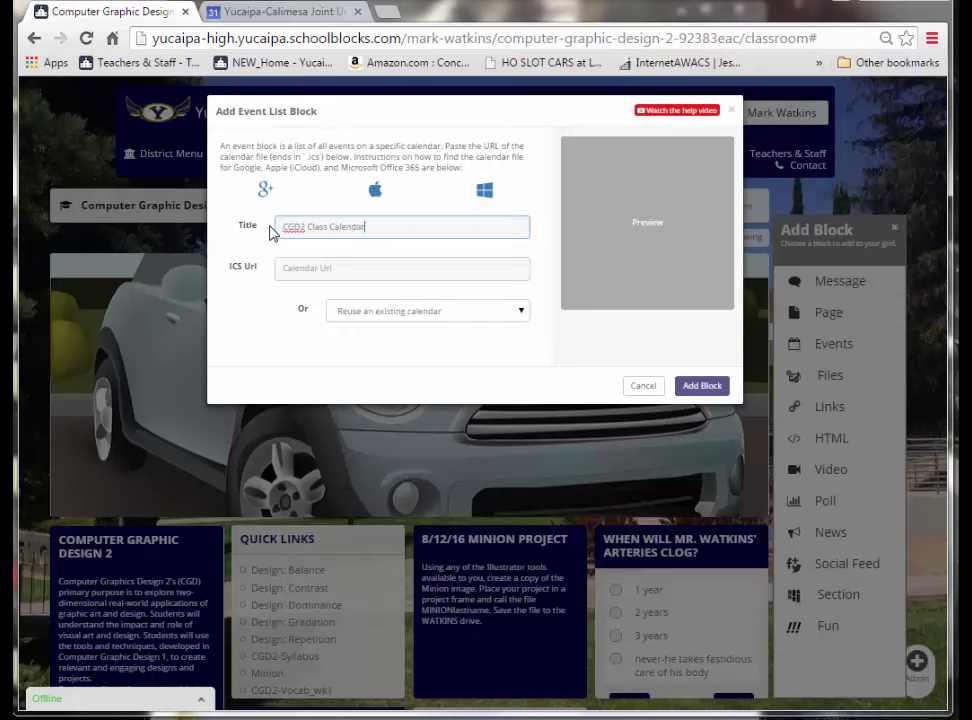
pyautogui.click(317, 265)
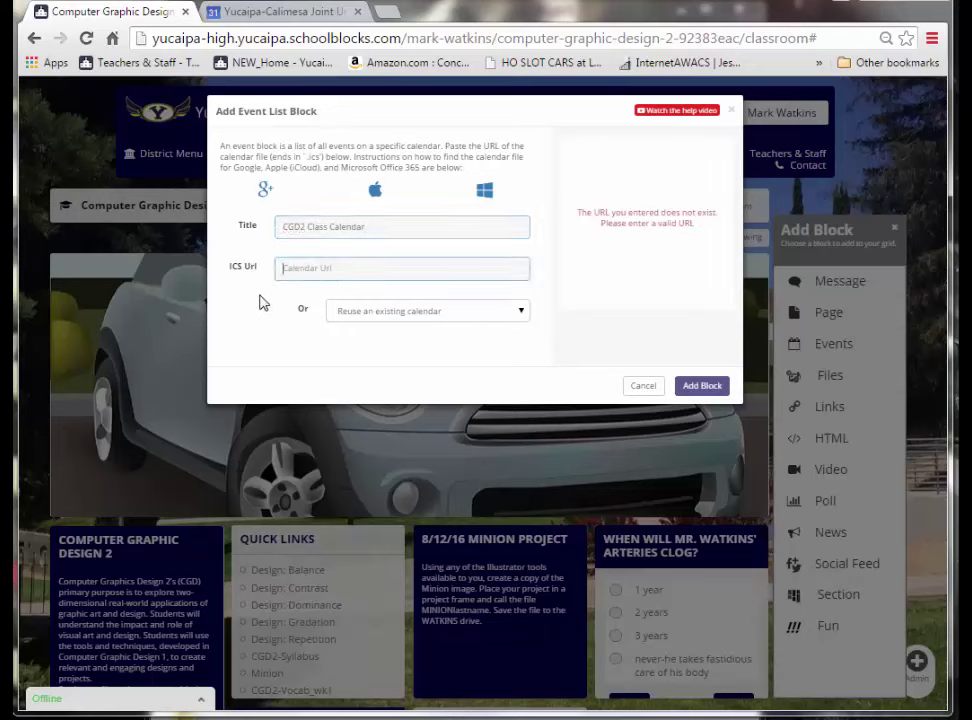
pyautogui.hotkey('ctrl', 'v')
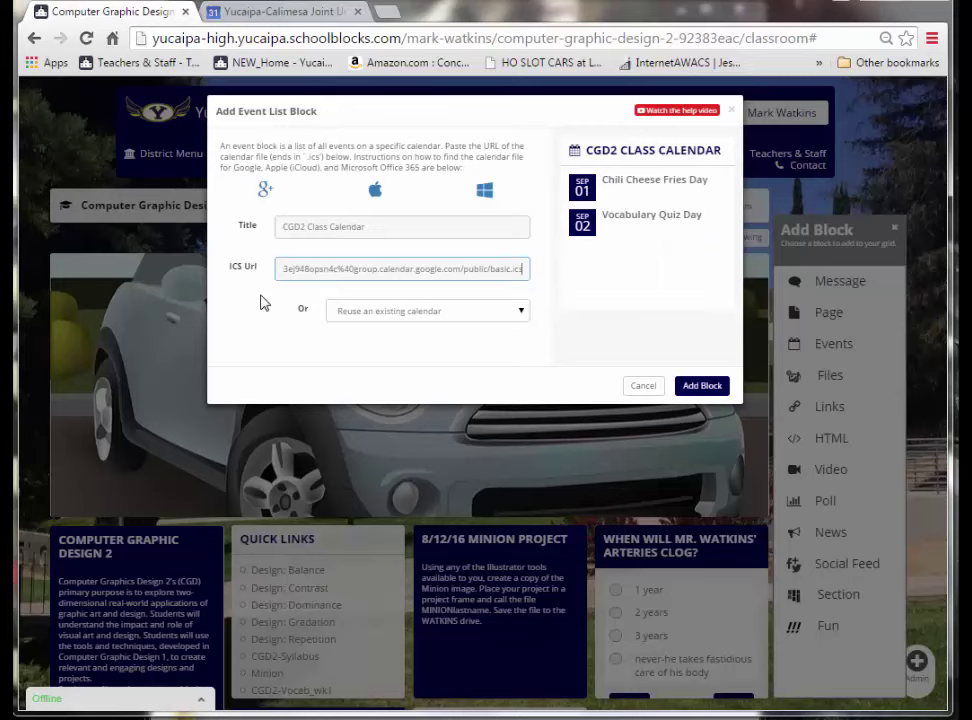
# - Confirm adding the CGD2 Class Calendar events block, with its Sep 1 and Sep 2 events, to the class page
pyautogui.click(693, 386)
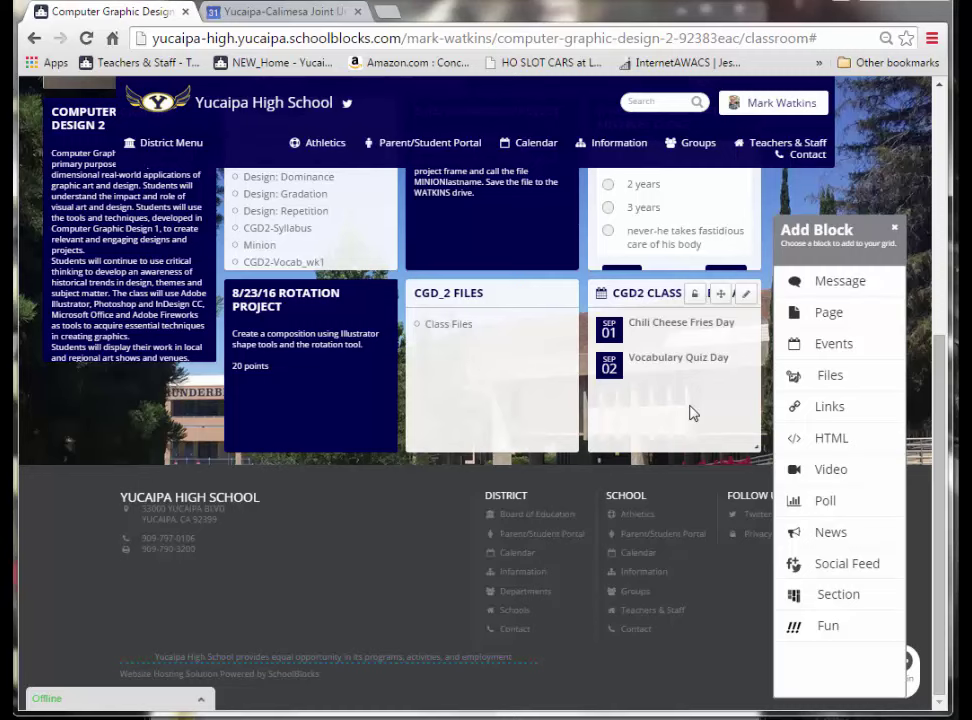
# - Open the full CGD2 Class Calendar and check it in week, day, then August 2016 month views
pyautogui.click(601, 304)
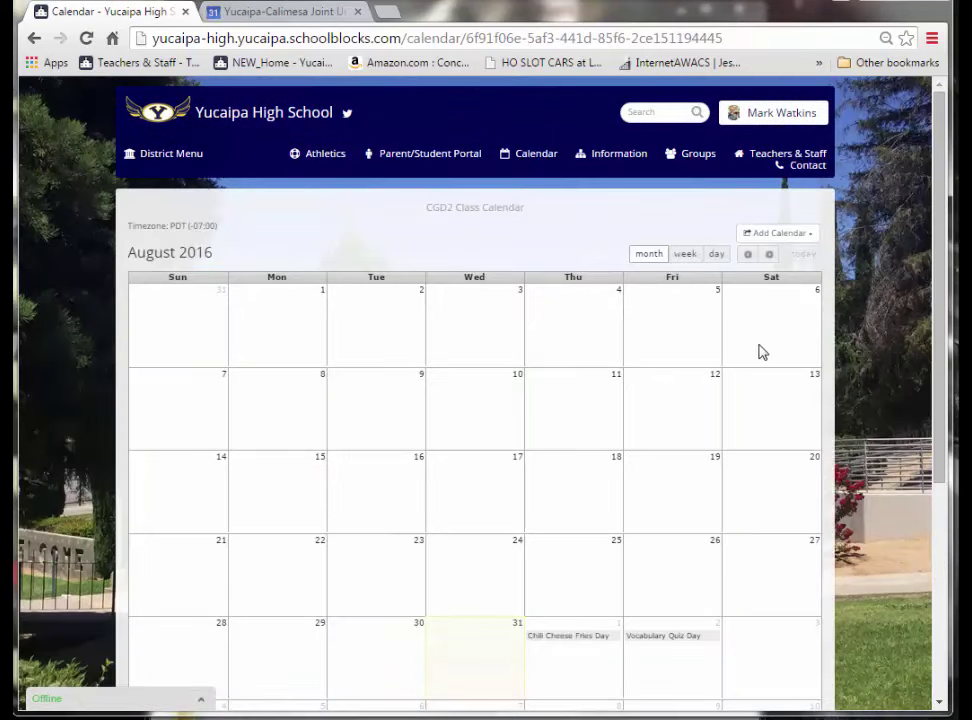
pyautogui.click(684, 254)
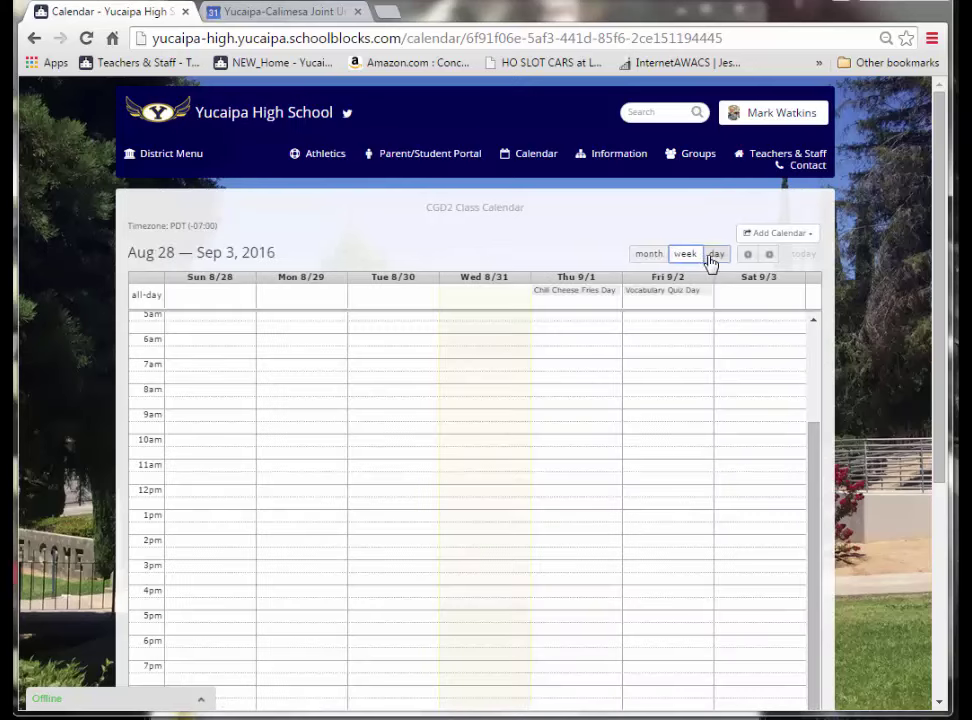
pyautogui.click(711, 257)
pyautogui.click(680, 257)
pyautogui.click(646, 257)
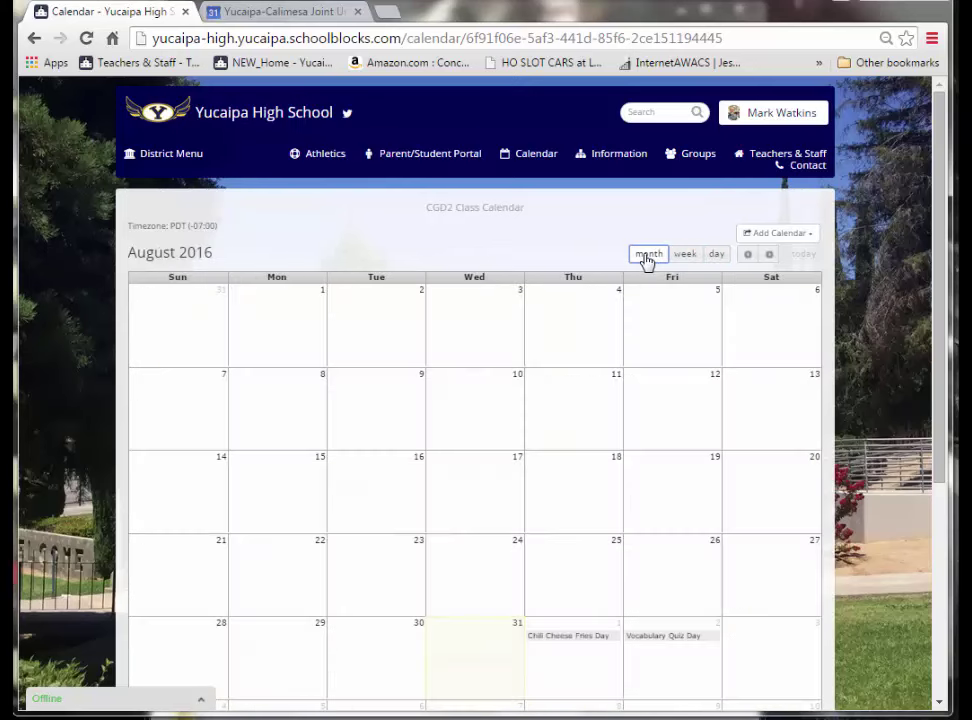
pyautogui.scroll(-2, 766, 403)
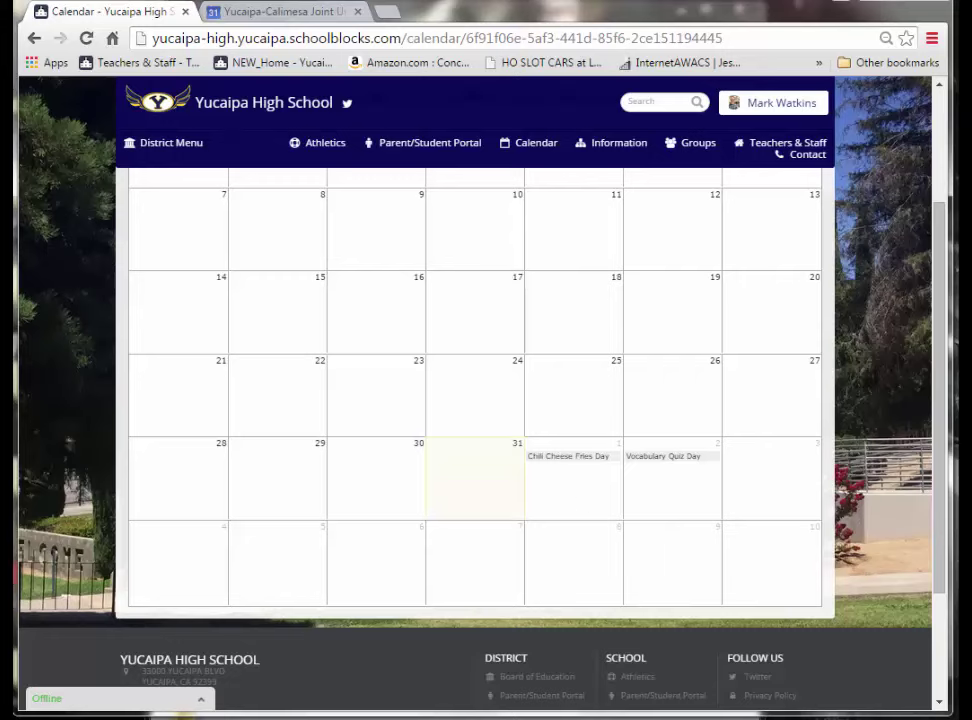
# - Glance at the Google Calendar settings, then return from the calendar page to the class page
pyautogui.click(267, 12)
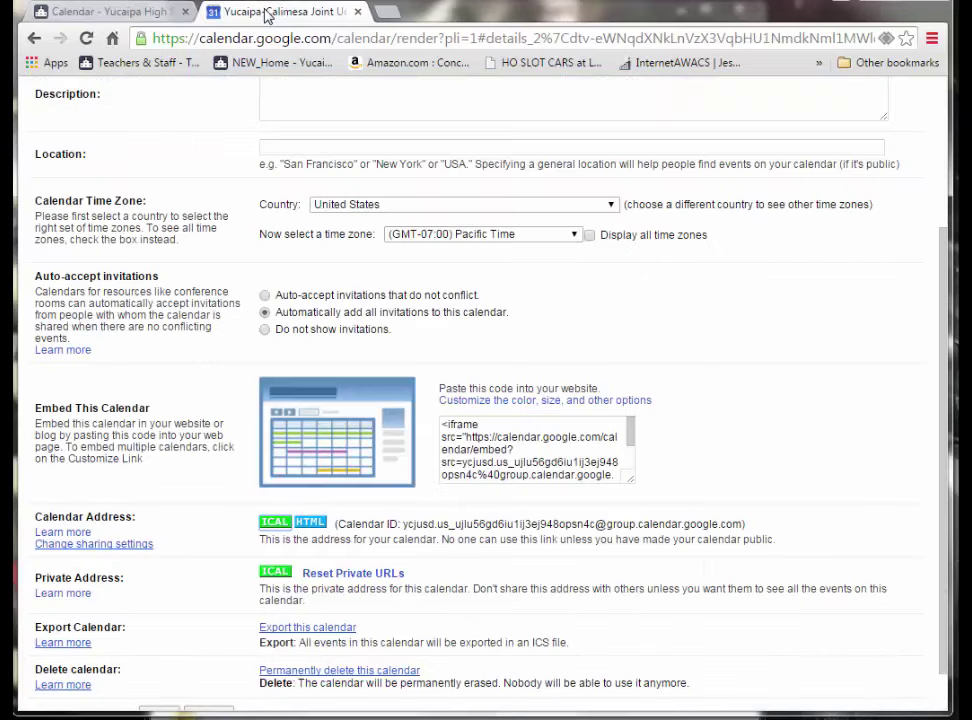
pyautogui.click(130, 14)
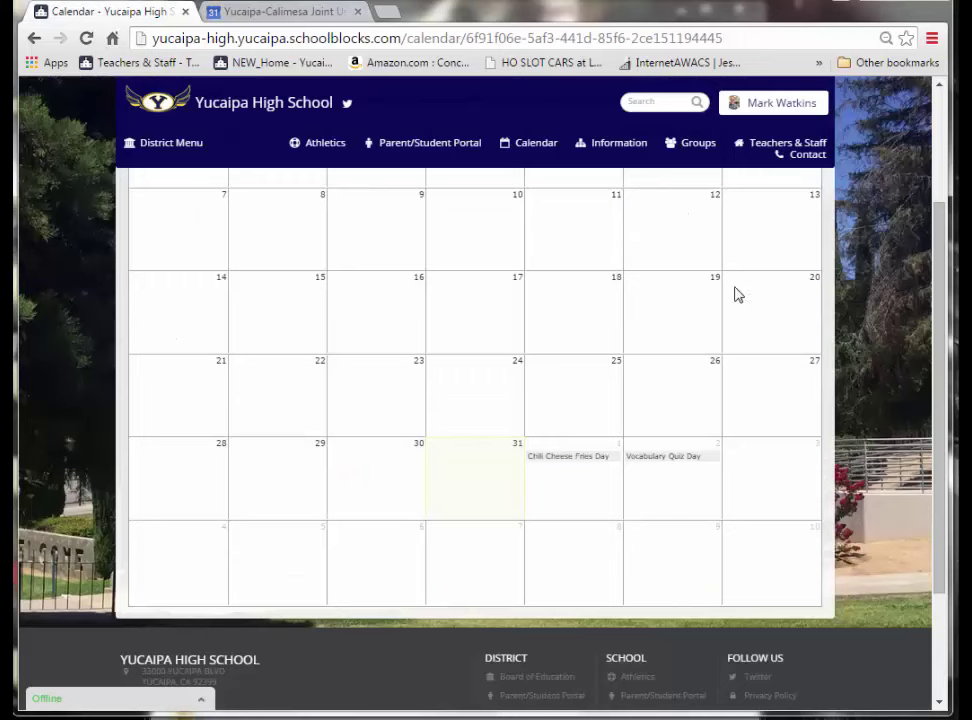
pyautogui.click(35, 40)
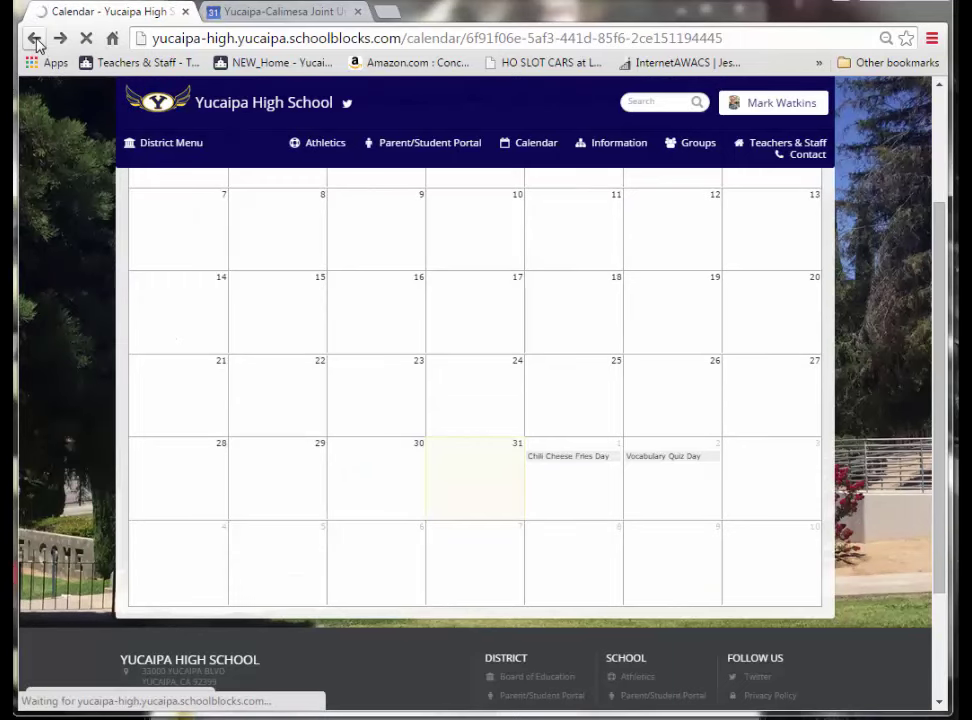